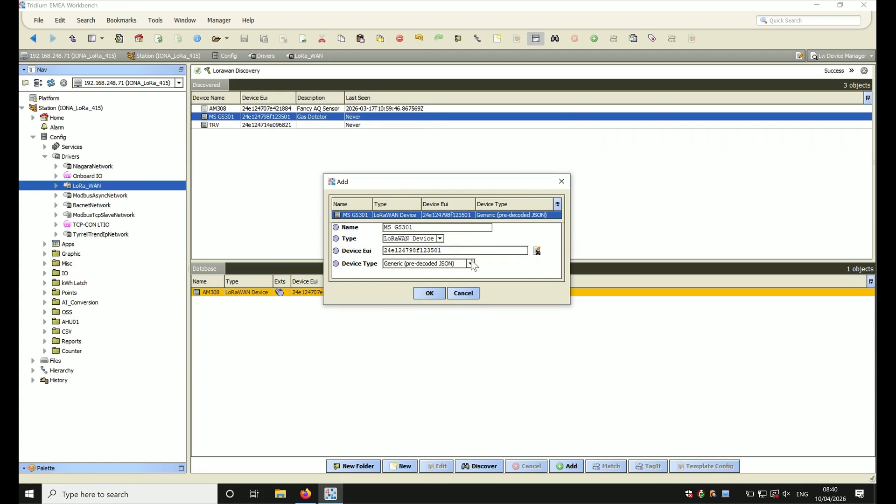
Set the device type of MS GS301 to Milesight GS301 and add the device to the LoRa_WAN database.
drag(469, 286, 472, 357)
click(442, 327)
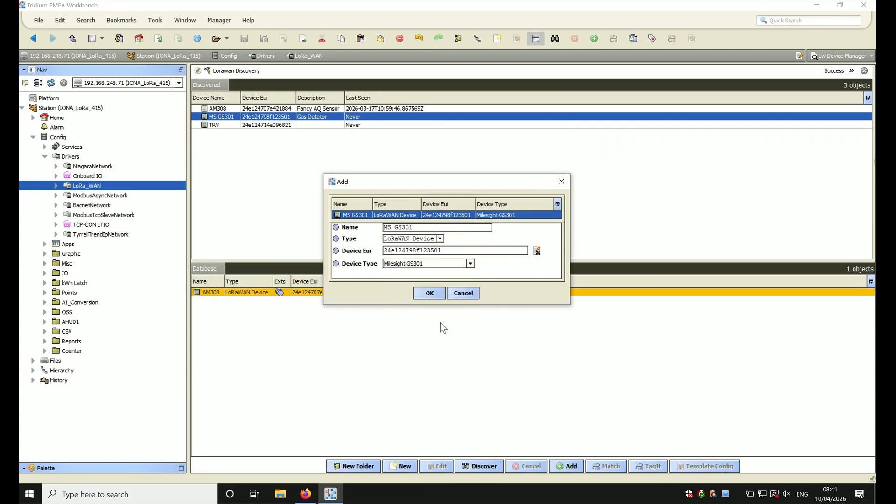
click(437, 295)
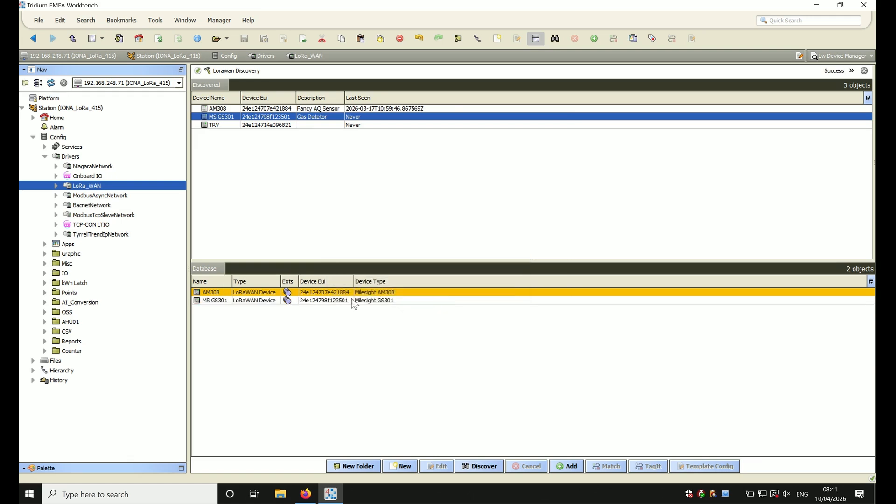
Discover the MS GS301 device's points and add battery, ammonia, hydrogen_sulfide, temperature and humidity to its database.
double_click(288, 301)
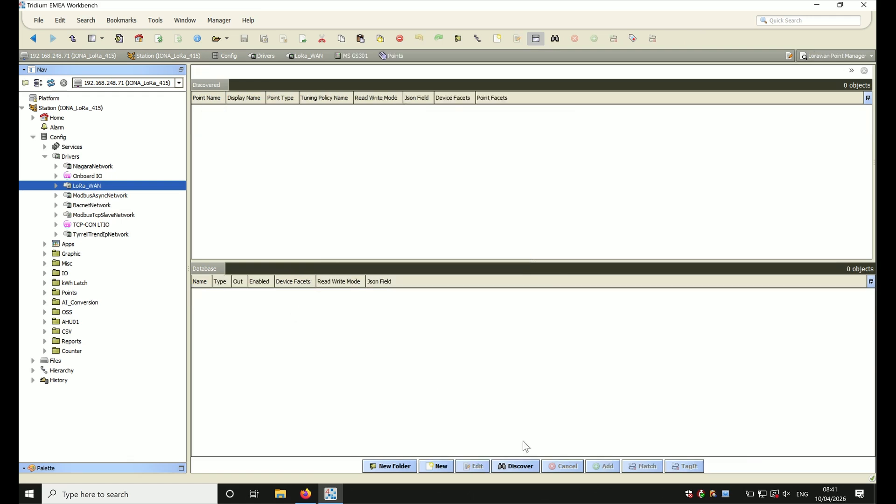
click(526, 470)
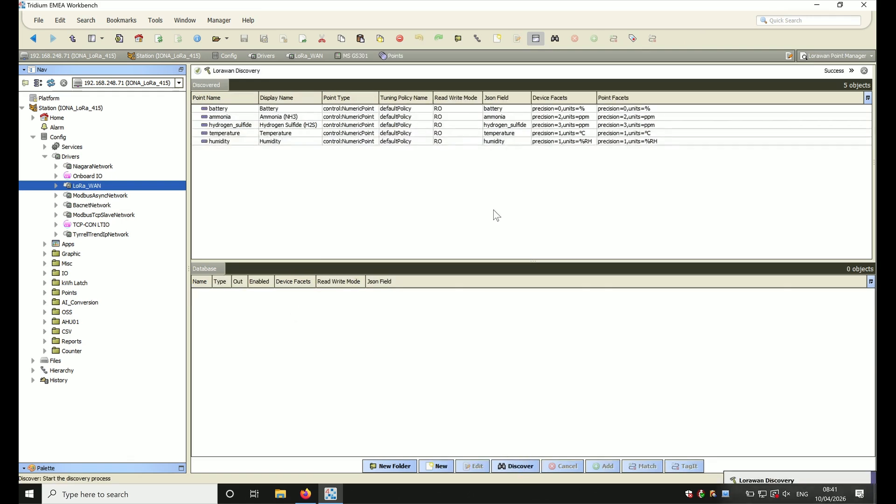
click(415, 111)
shift+click(423, 141)
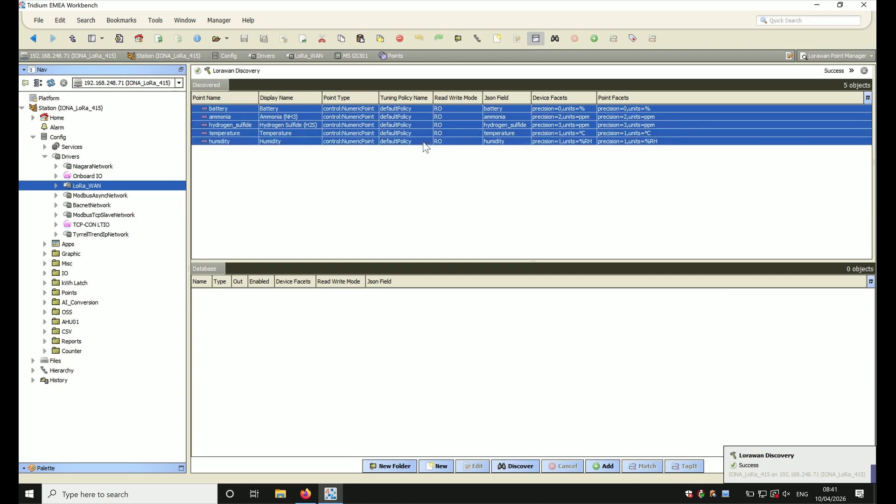
right_click(441, 129)
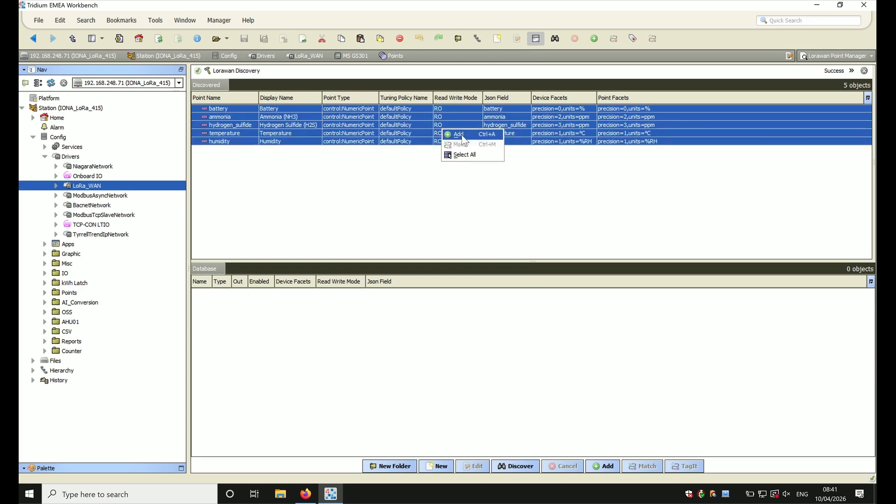
click(458, 134)
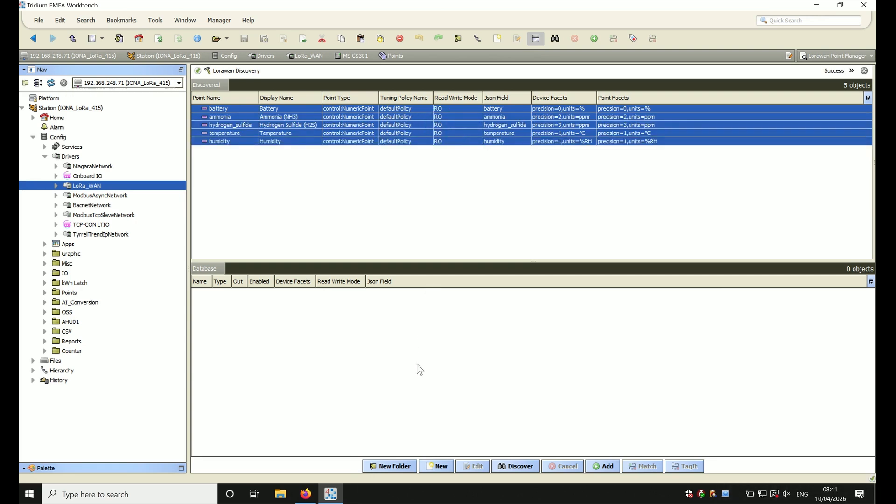
right_click(463, 127)
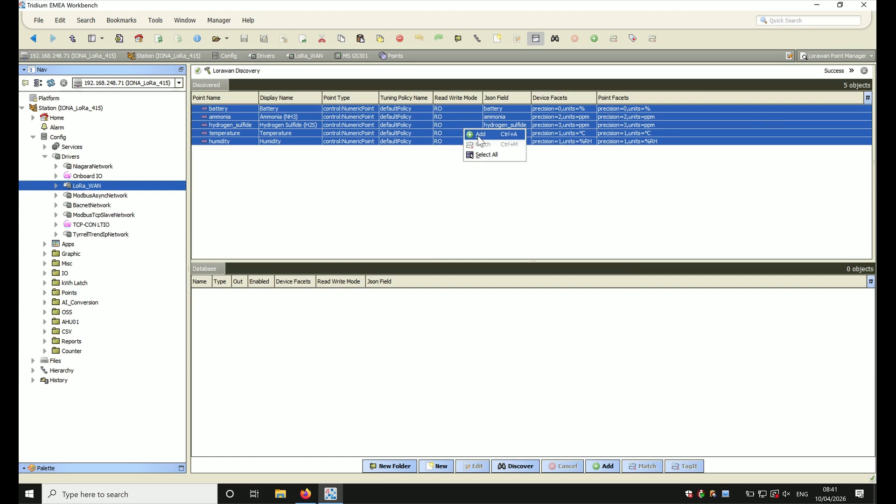
click(479, 136)
click(426, 352)
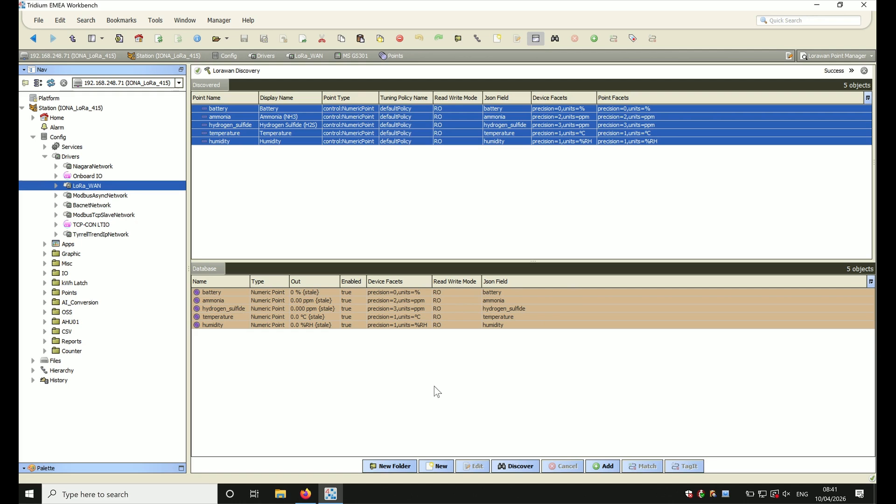
Add the discovered TRV device to LoRa_WAN as Generic (pre-decoded JSON) and run a discovery on its points.
click(315, 58)
click(317, 126)
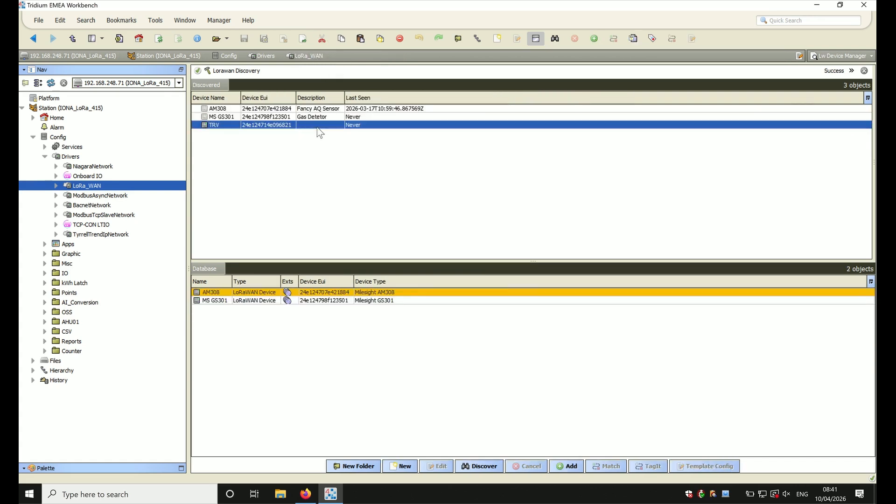
right_click(319, 132)
click(360, 150)
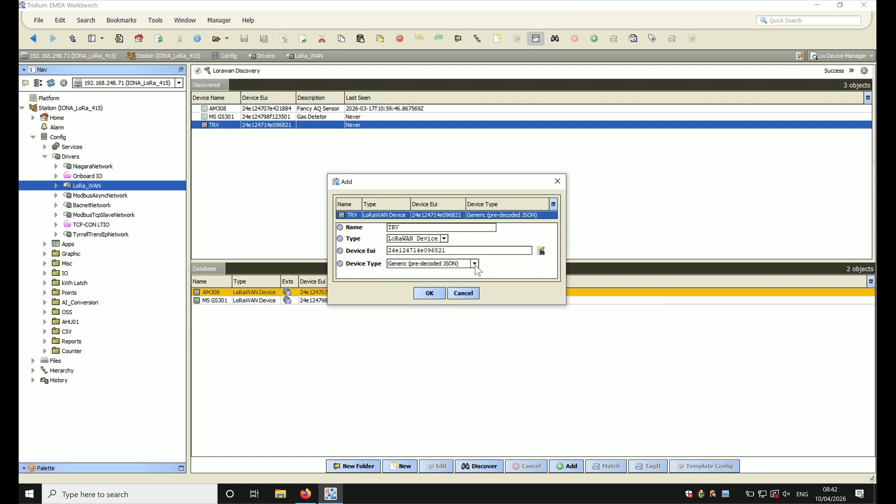
click(439, 295)
double_click(286, 309)
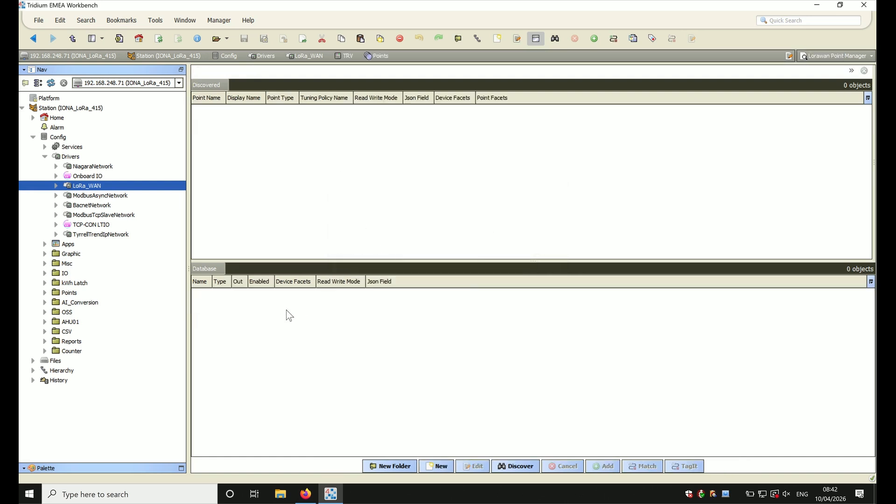
click(508, 466)
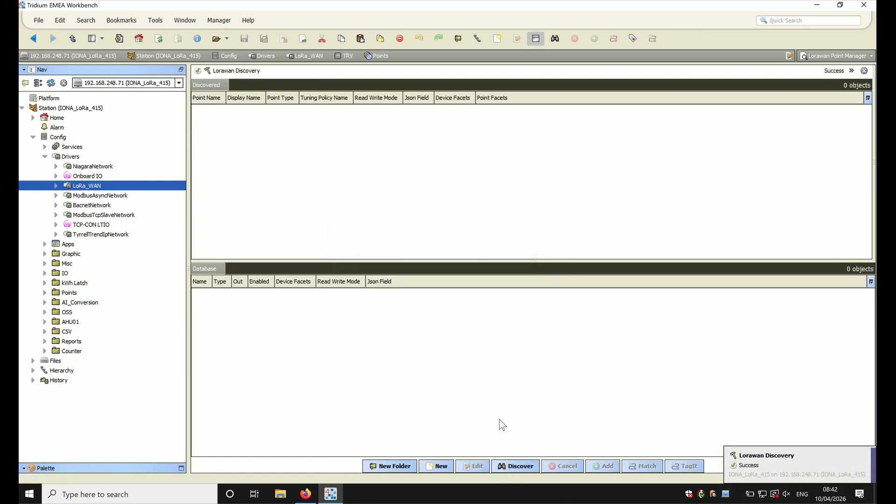
Begin a new Numeric Point under the TRV device and open its Json Field for entry.
click(436, 466)
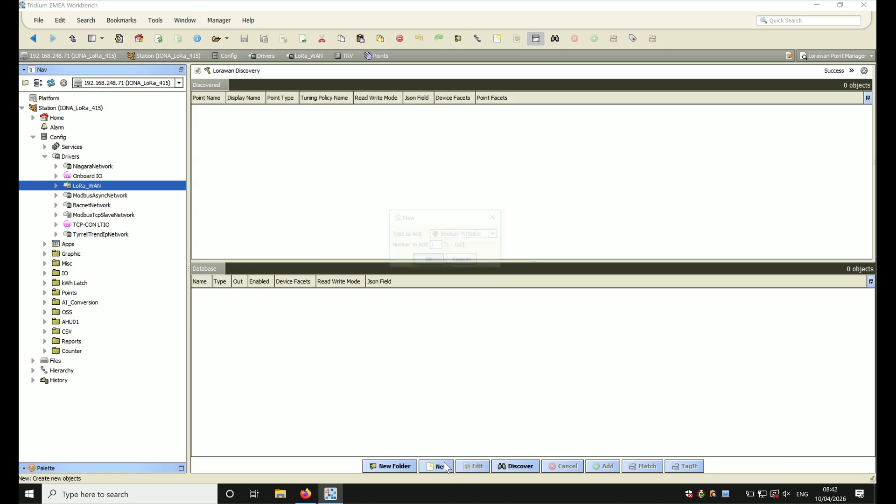
click(476, 242)
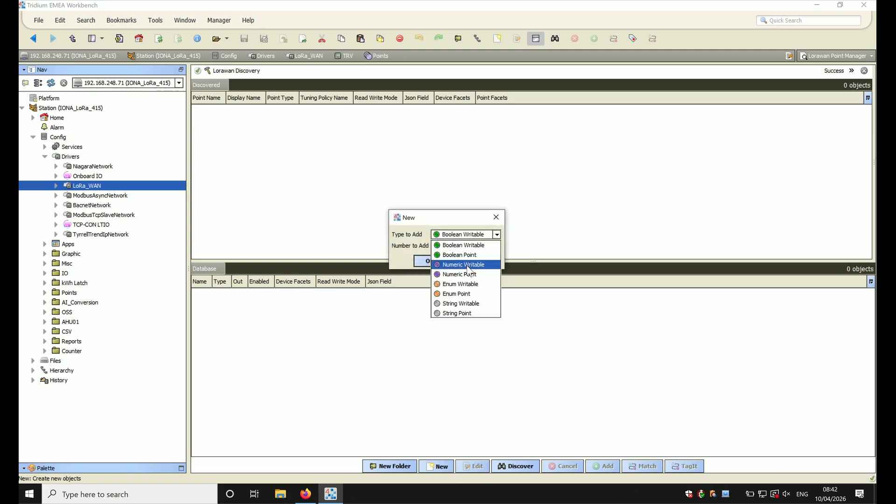
click(469, 257)
click(481, 239)
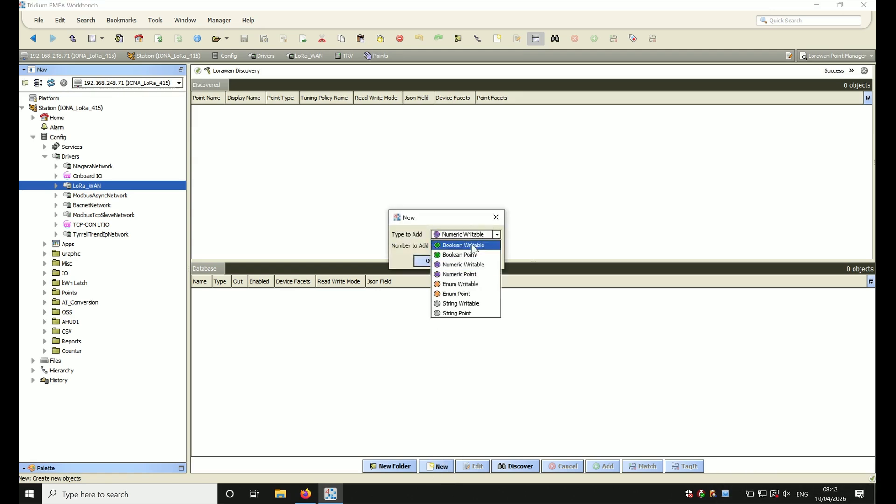
click(464, 271)
click(429, 261)
click(395, 306)
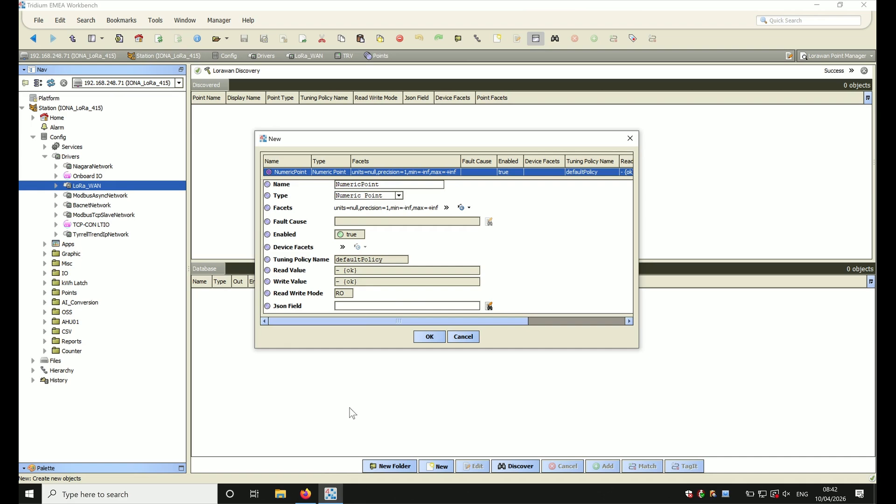
Switch to Firefox and examine the ChirpStack and The Things Network decode functions in gs301-decoder.js on GitHub.
click(307, 495)
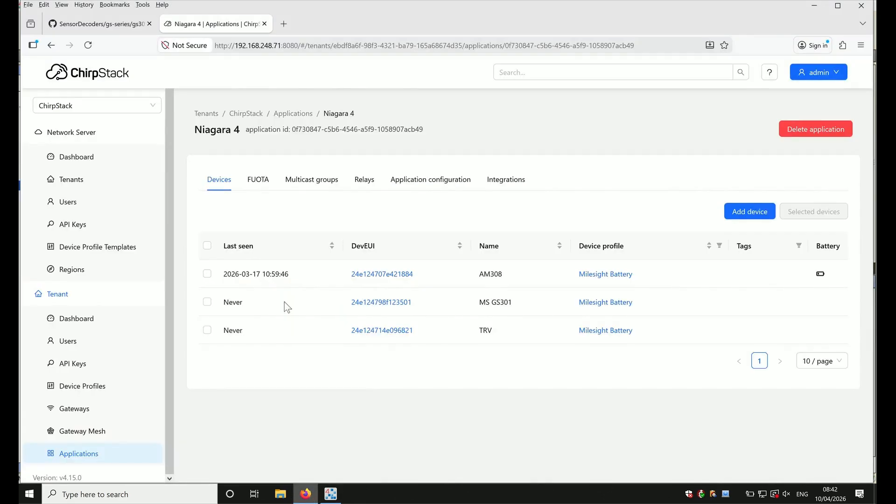
click(104, 26)
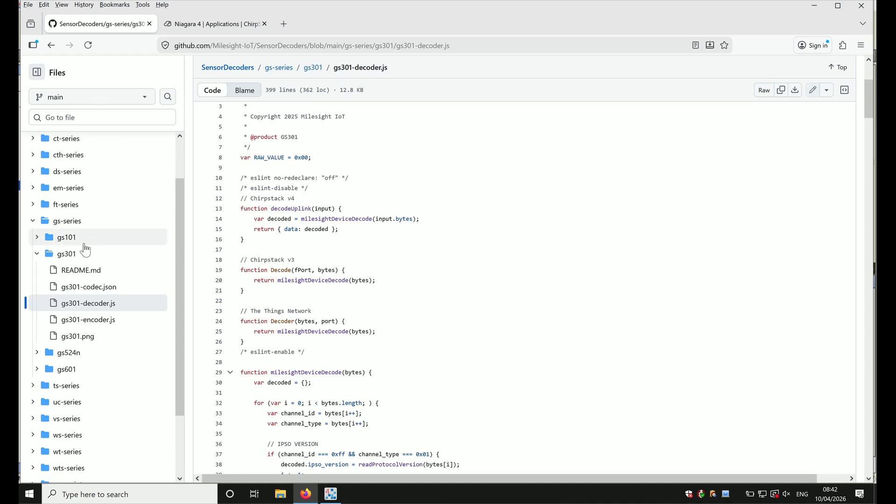
drag(177, 247, 176, 191)
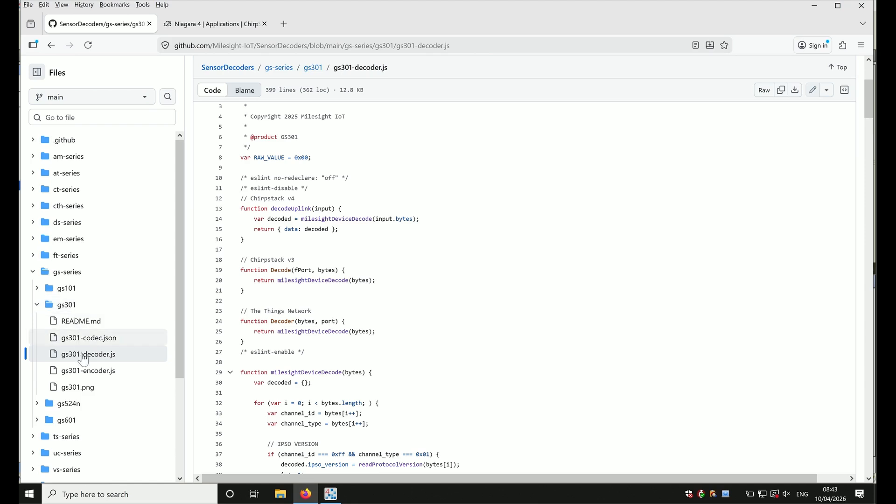
click(284, 177)
click(242, 167)
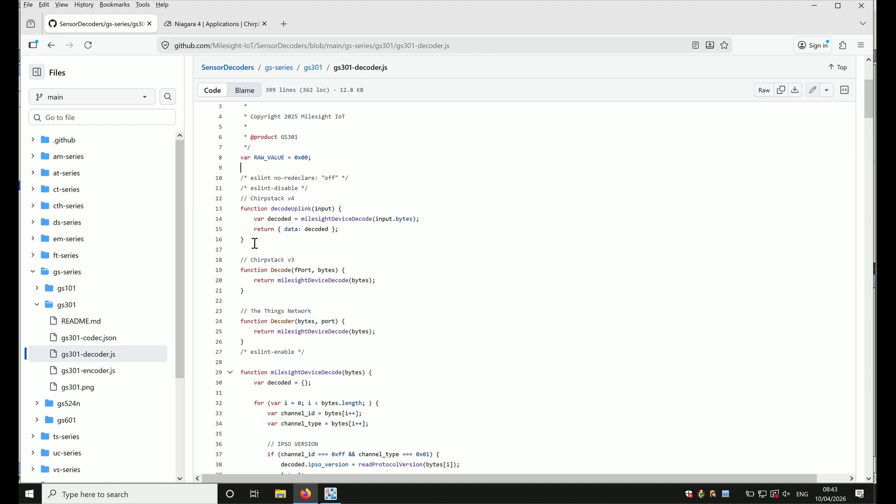
scroll(255, 243, down, 1)
scroll(255, 243, down, 1)
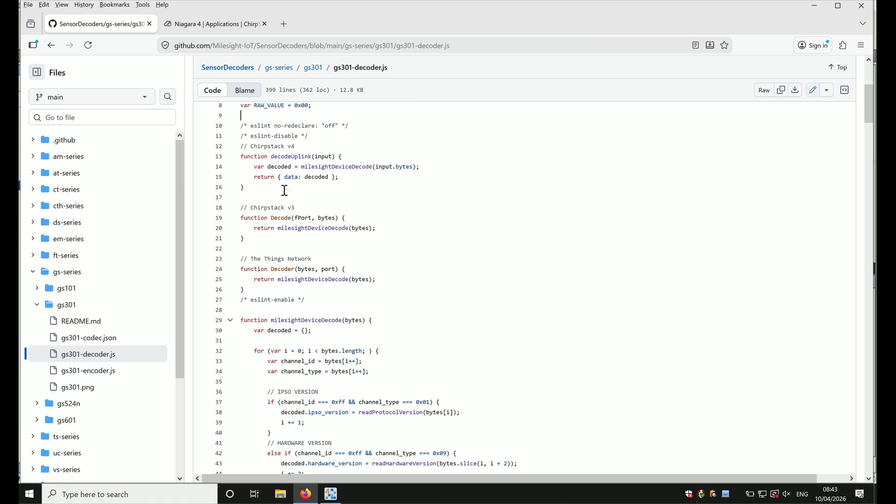
drag(242, 218, 366, 229)
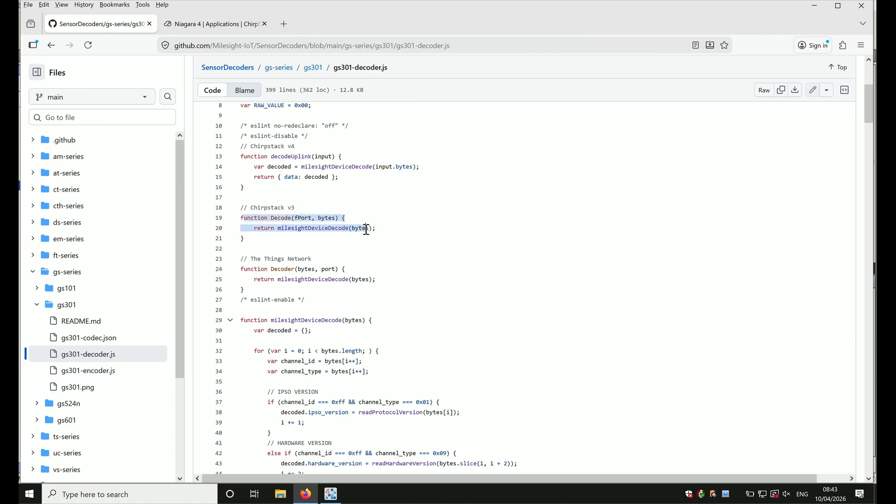
click(276, 268)
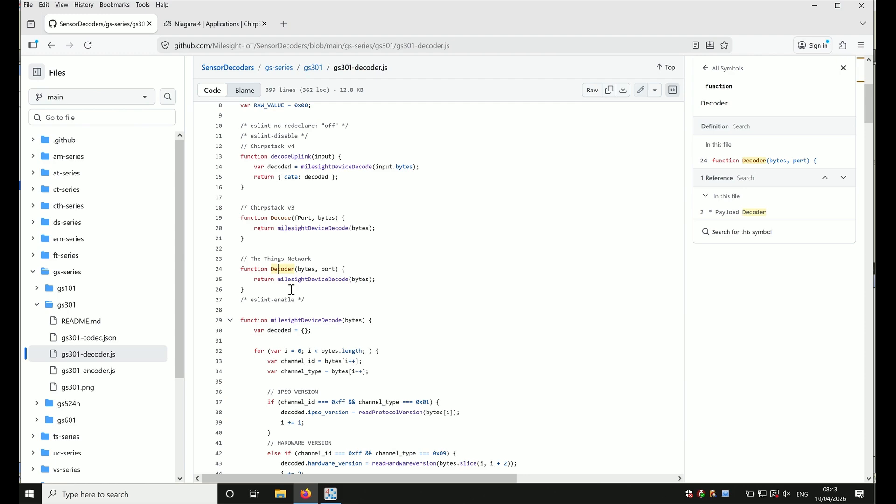
Examine the channel sections of milesightDeviceDecode, highlighting the temperature field name in the decoder code.
scroll(352, 329, down, 6)
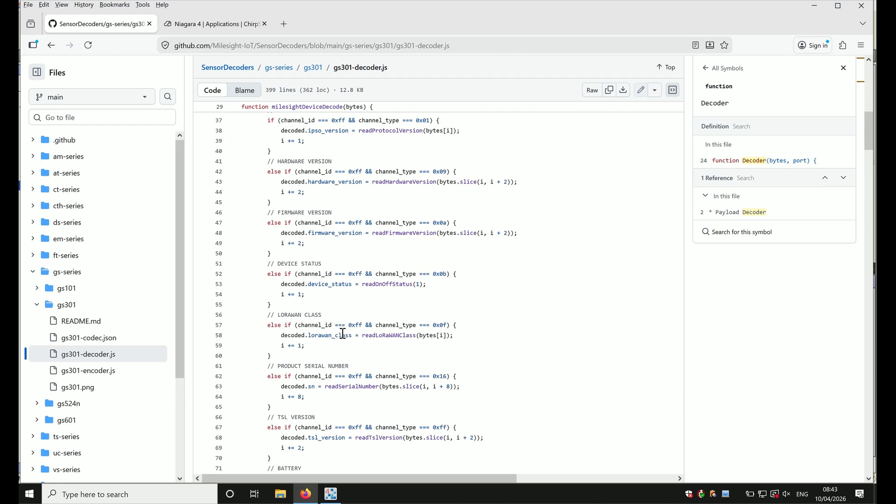
scroll(337, 344, down, 1)
scroll(337, 345, down, 5)
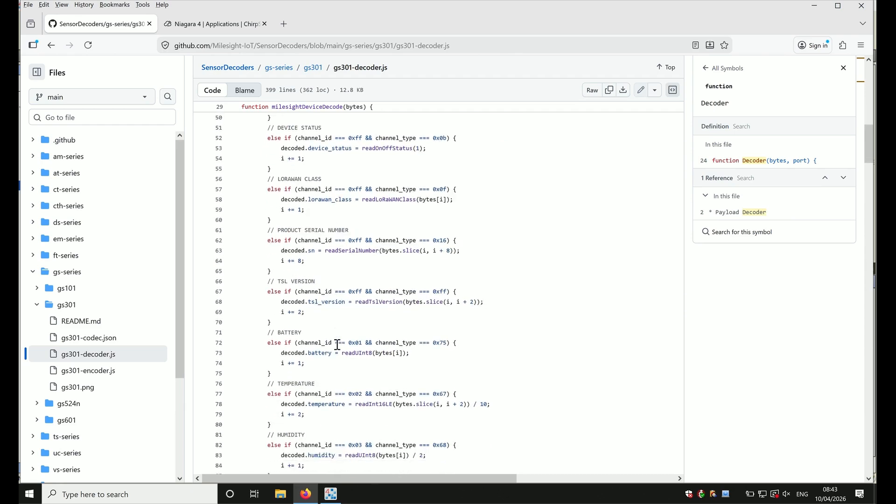
click(297, 341)
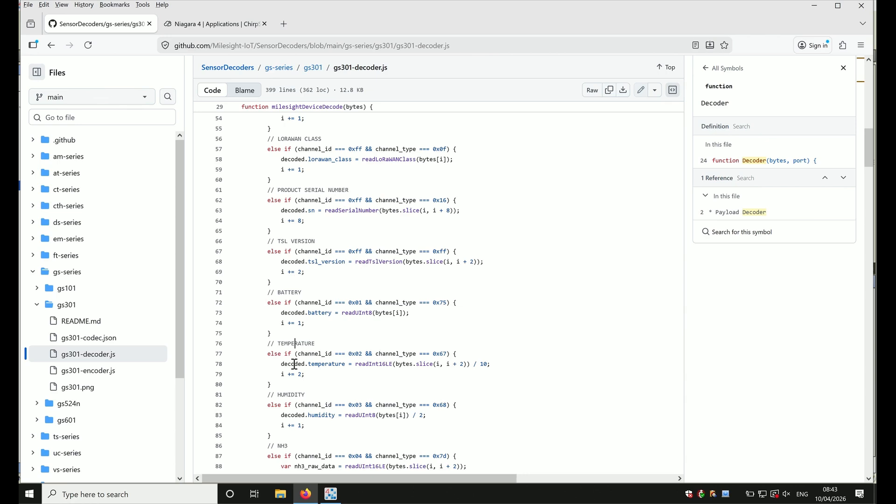
drag(310, 365, 346, 366)
scroll(347, 366, up, 5)
scroll(347, 365, up, 2)
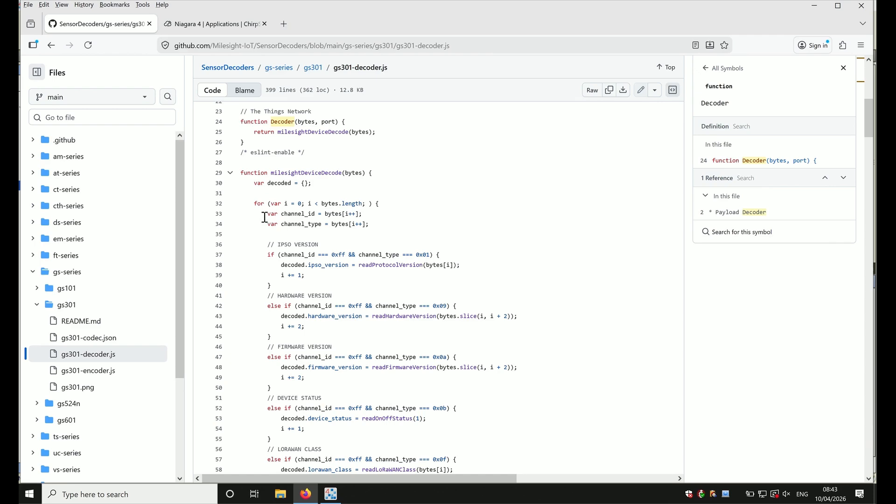
Look through the rest of gs301-decoder.js, from the gas sensor sections through the downlink response and value-reading helper functions.
scroll(277, 277, down, 20)
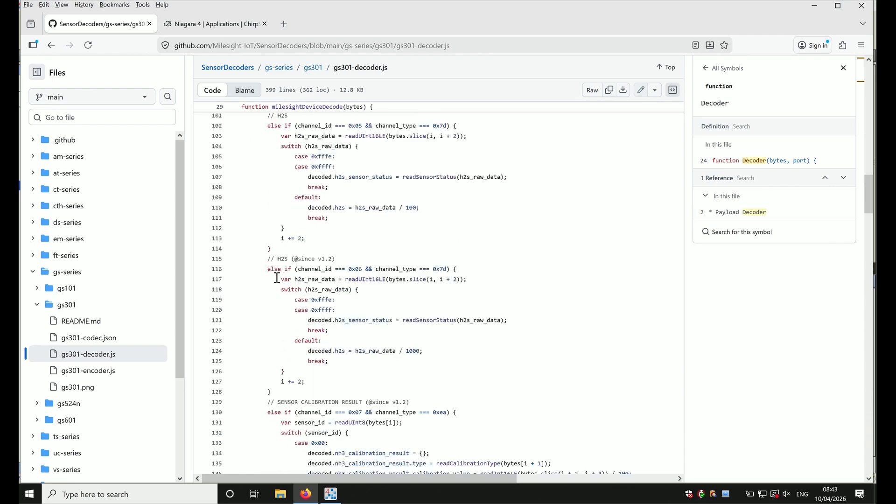
scroll(276, 278, down, 5)
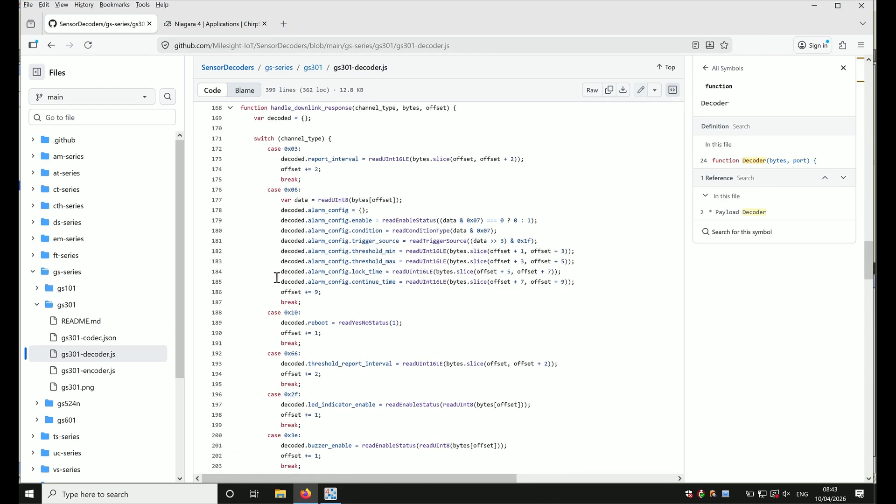
scroll(277, 296, down, 5)
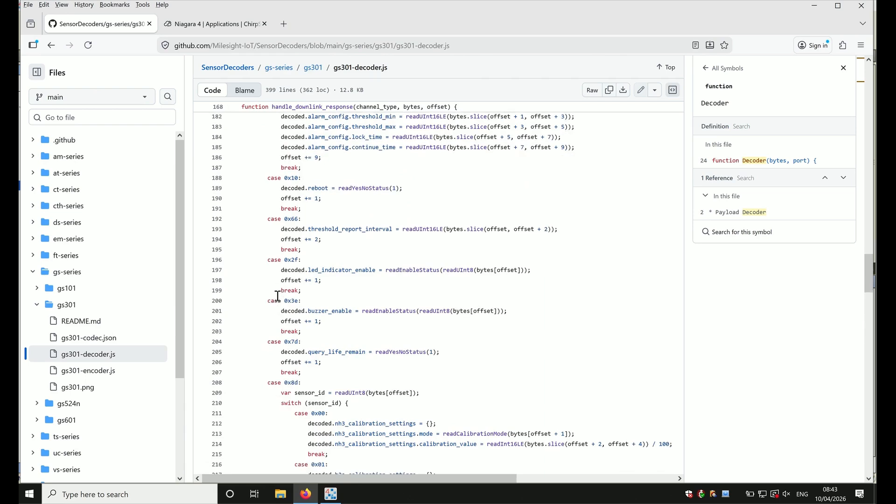
scroll(283, 325, down, 10)
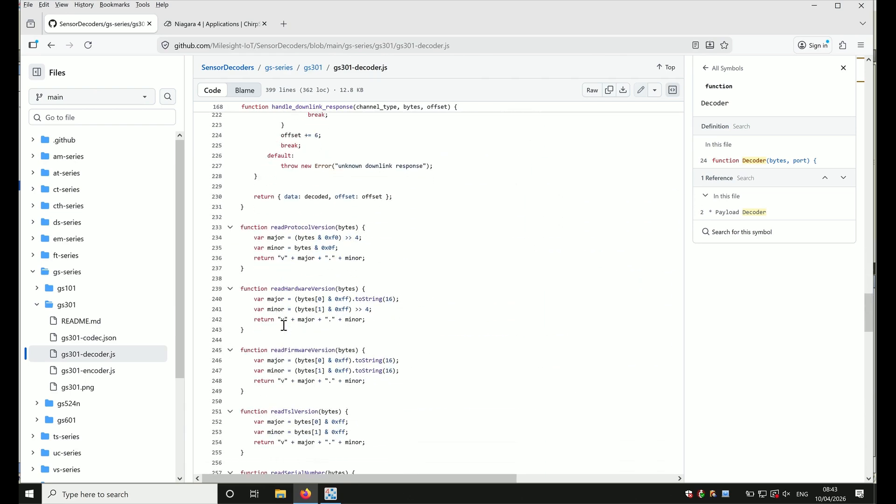
scroll(283, 325, down, 5)
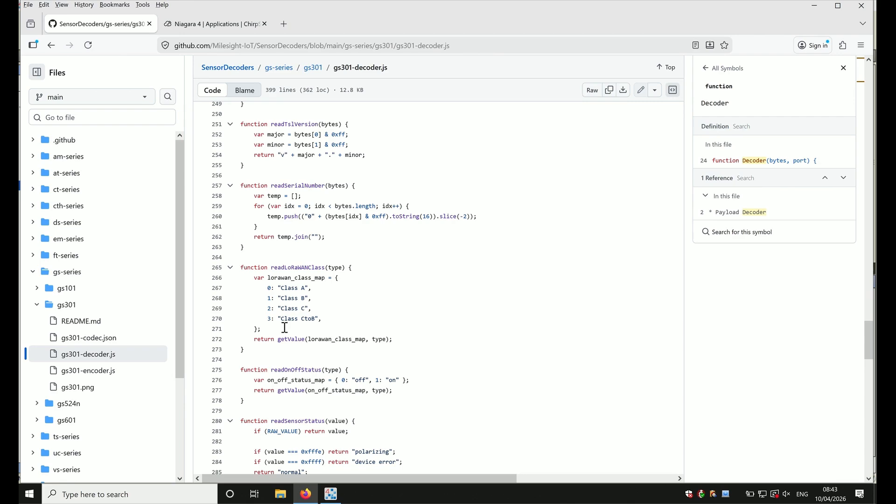
scroll(284, 327, down, 10)
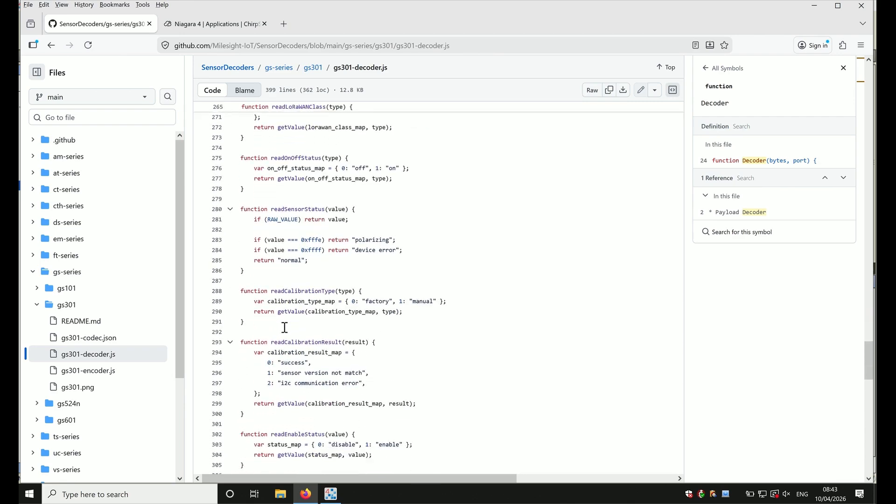
scroll(284, 327, down, 3)
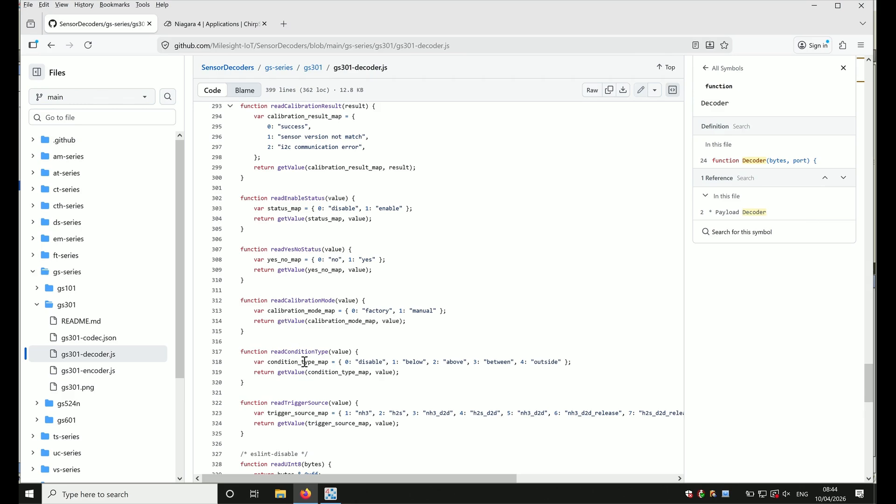
Examine the end of gs301-decoder.js, including getValue and the Object.assign polyfill, and go back over the version and status functions.
scroll(299, 350, down, 15)
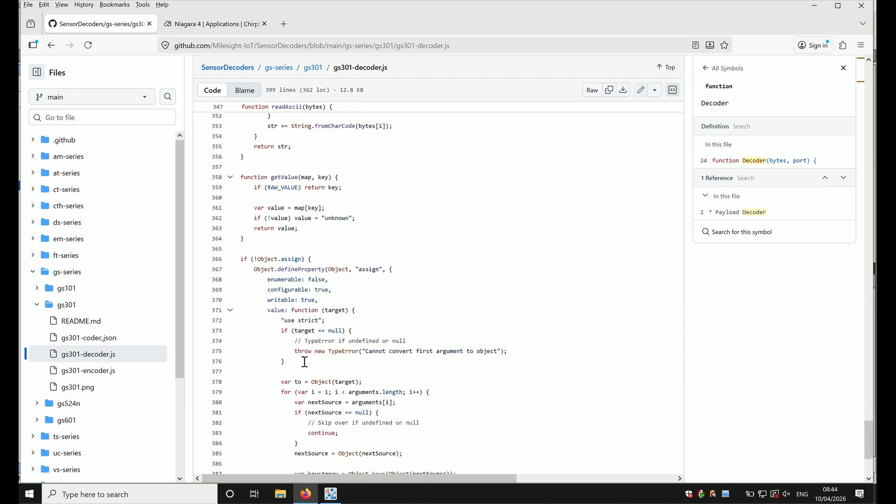
scroll(304, 362, down, 5)
scroll(304, 362, up, 20)
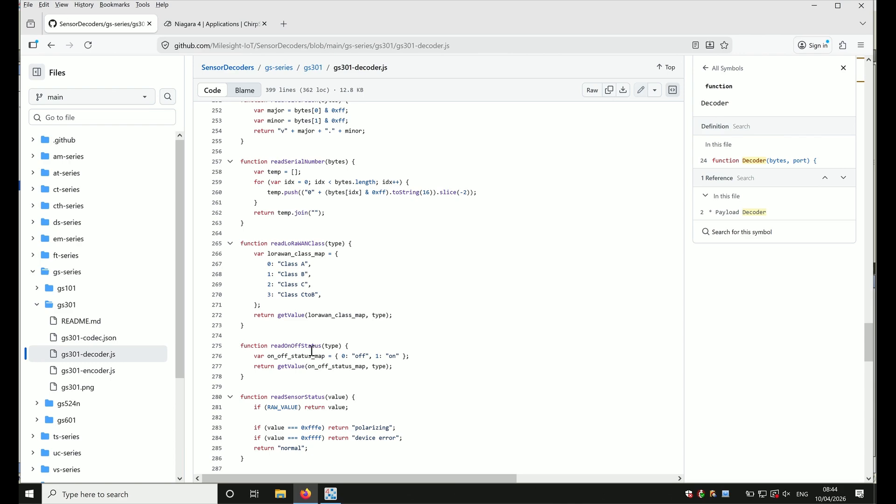
scroll(332, 316, up, 6)
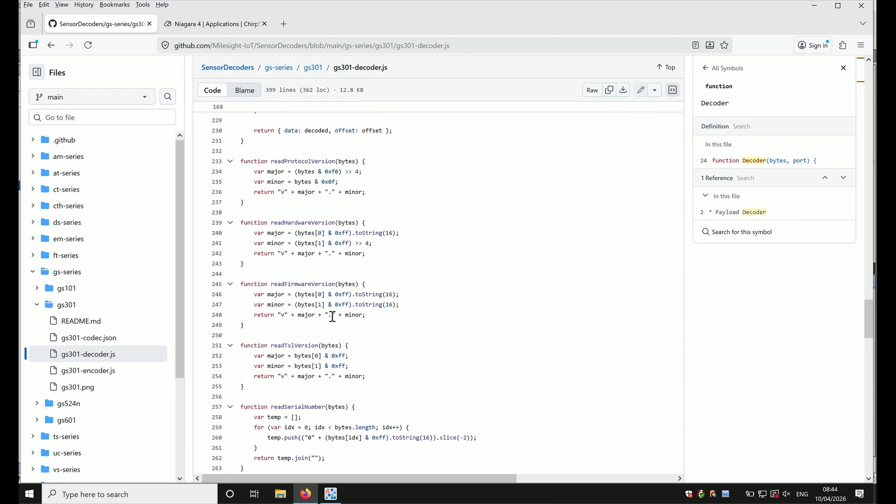
scroll(346, 303, up, 7)
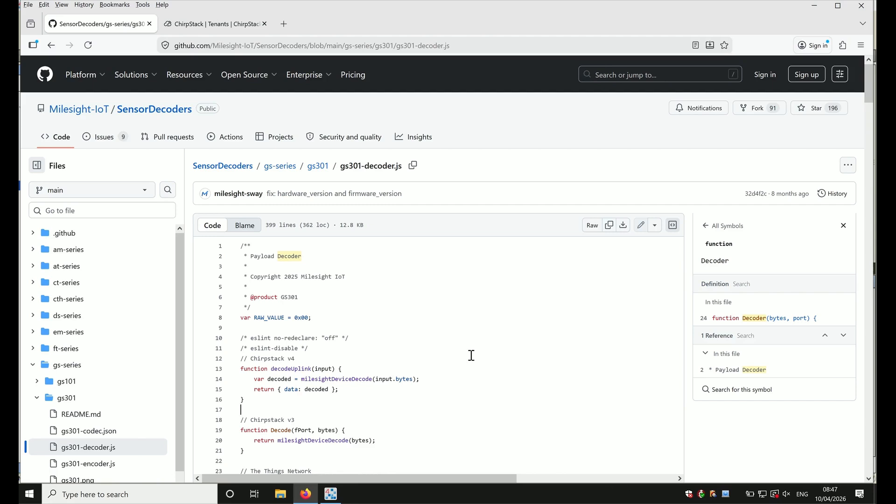
Copy the entire gs301-decoder.js code, switch to ChirpStack and open the Niagara 4 application's device list.
click(423, 343)
key(ctrl+a)
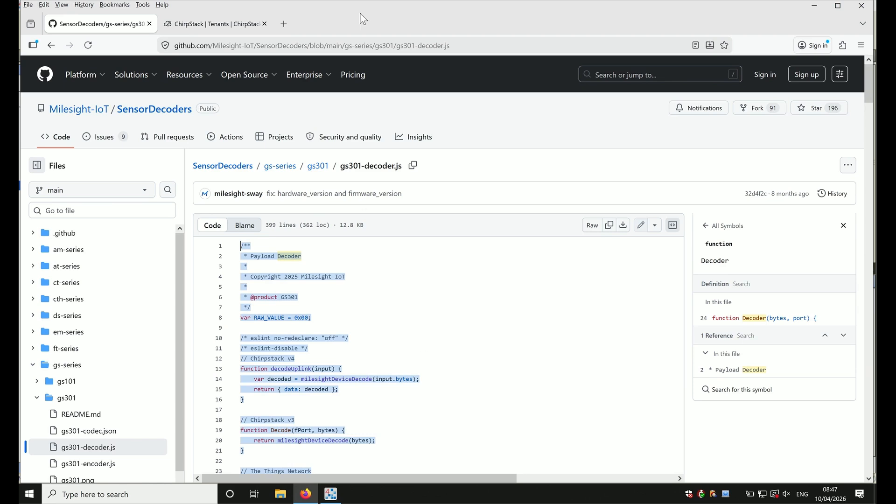
click(204, 21)
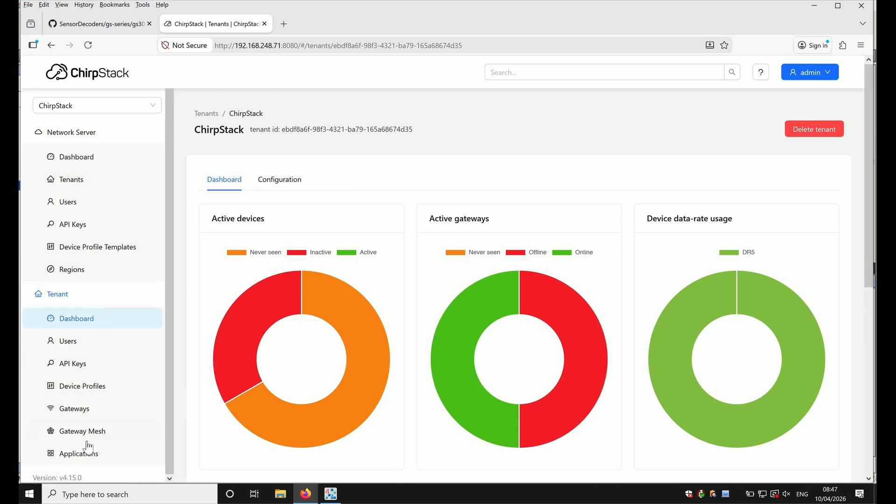
click(87, 455)
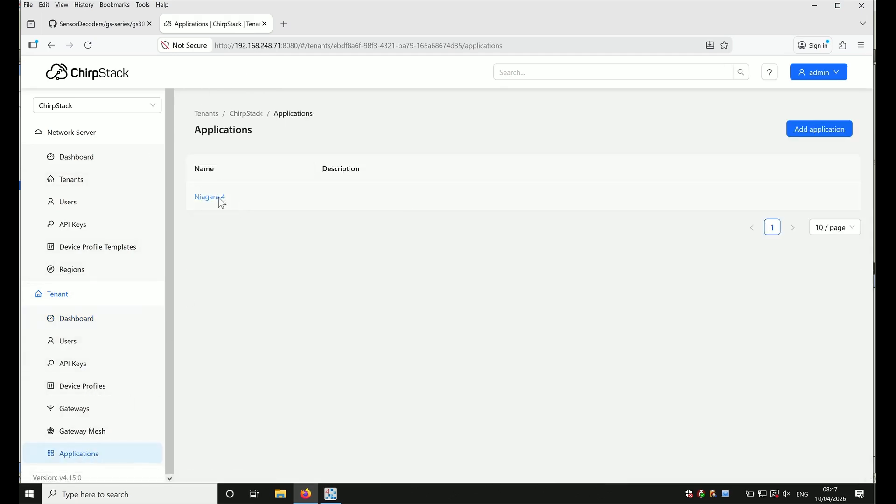
click(218, 197)
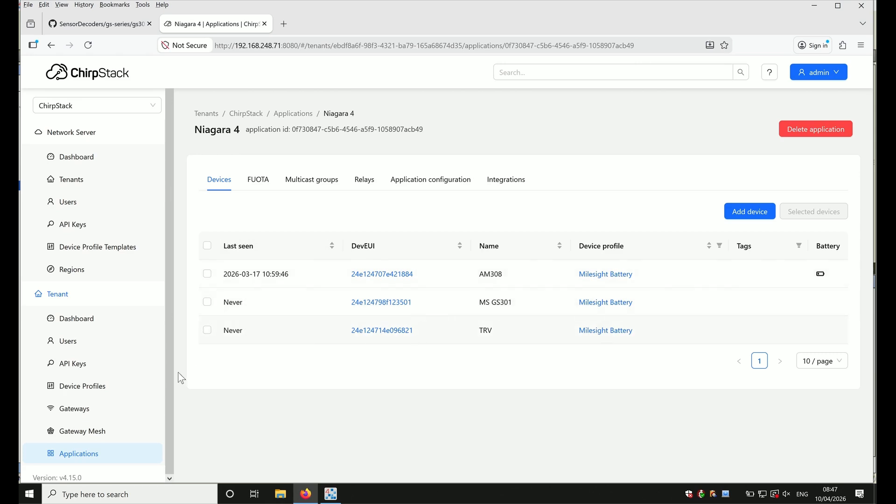
Start a new ChirpStack device profile named MS GS301 with the description Gas Detector.
click(98, 393)
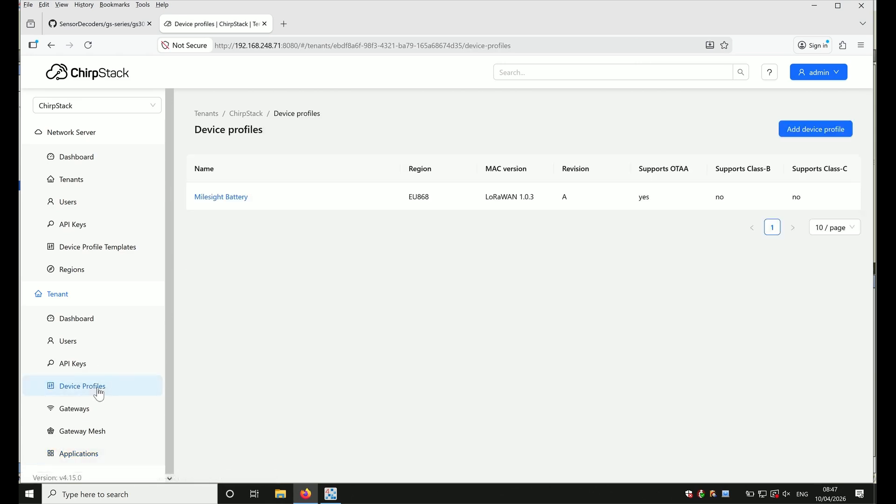
click(803, 131)
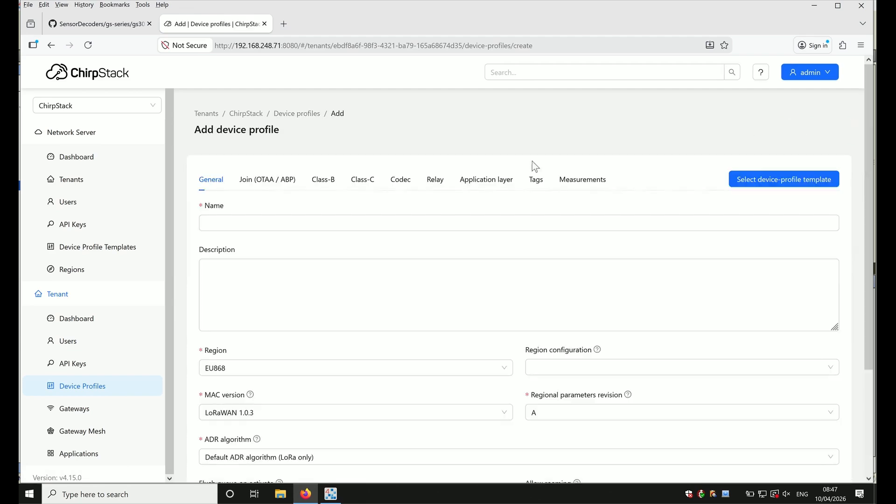
click(292, 226)
text(MS G)
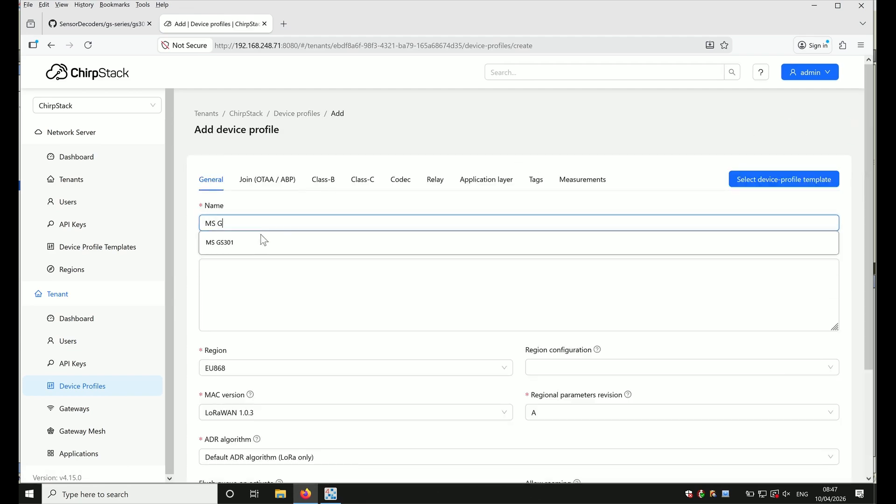
click(266, 239)
click(252, 272)
text(Gas Detector)
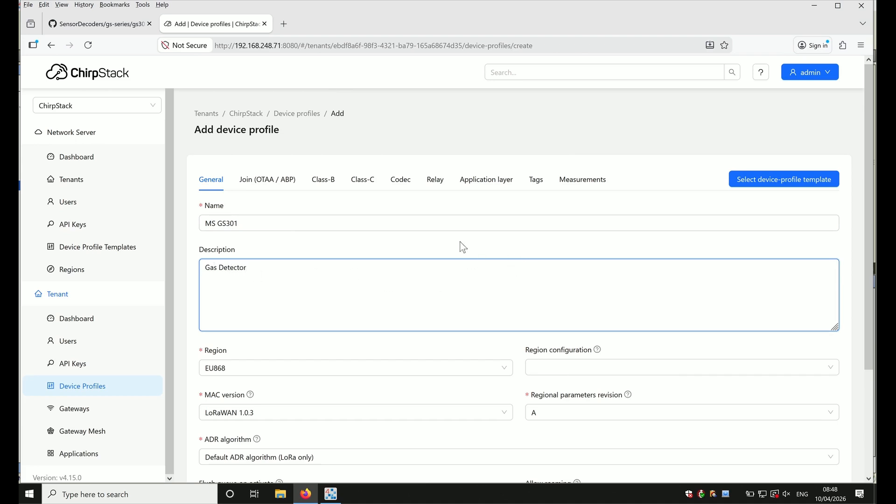
Set the profile's payload codec to JavaScript functions, replace the default codec code with the copied decoder, and submit the profile.
click(410, 186)
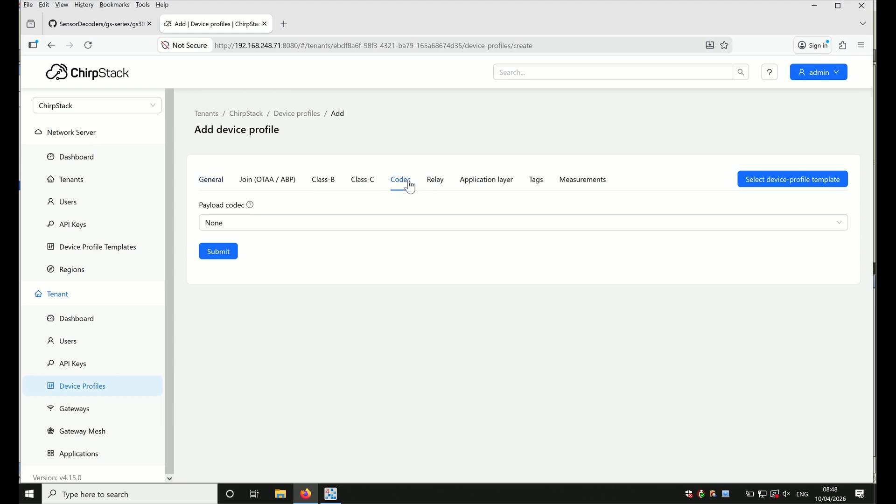
click(330, 229)
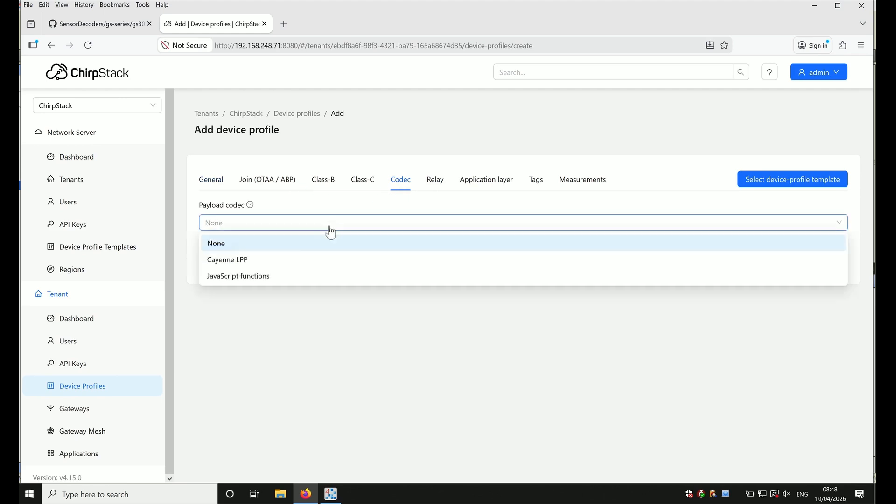
click(296, 276)
key(ctrl+a)
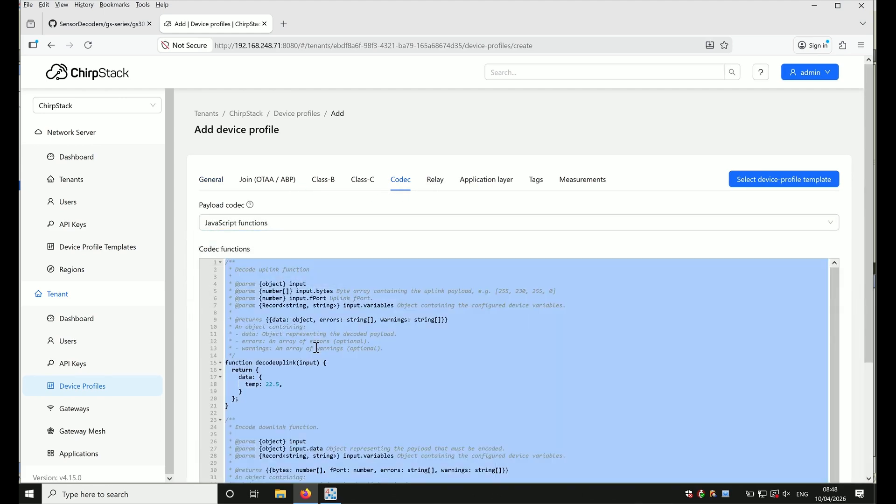
key(Delete)
key(ctrl+v)
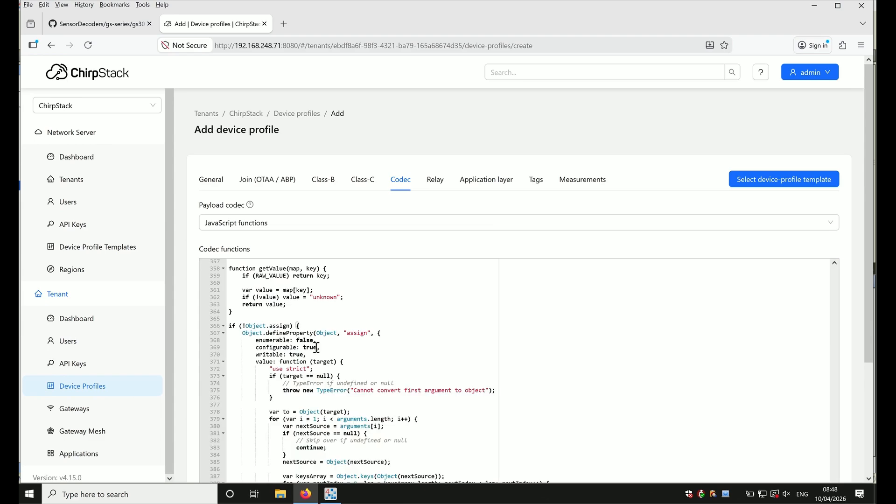
scroll(343, 356, down, 3)
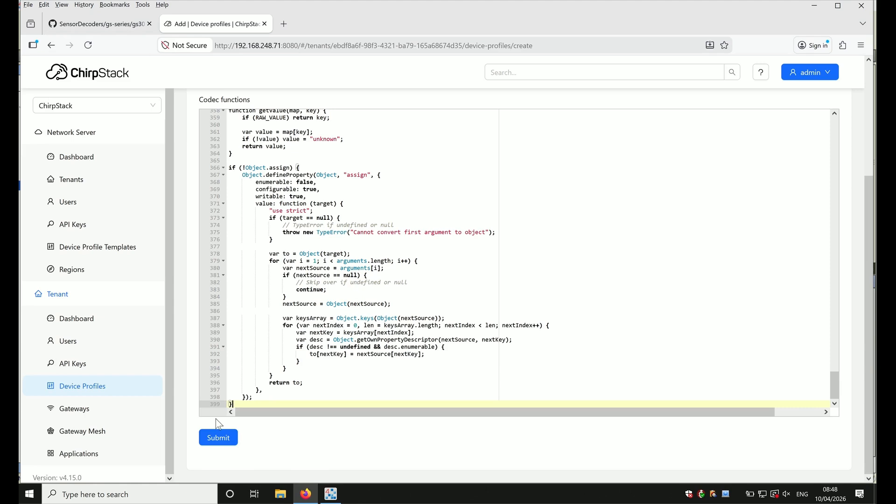
click(219, 439)
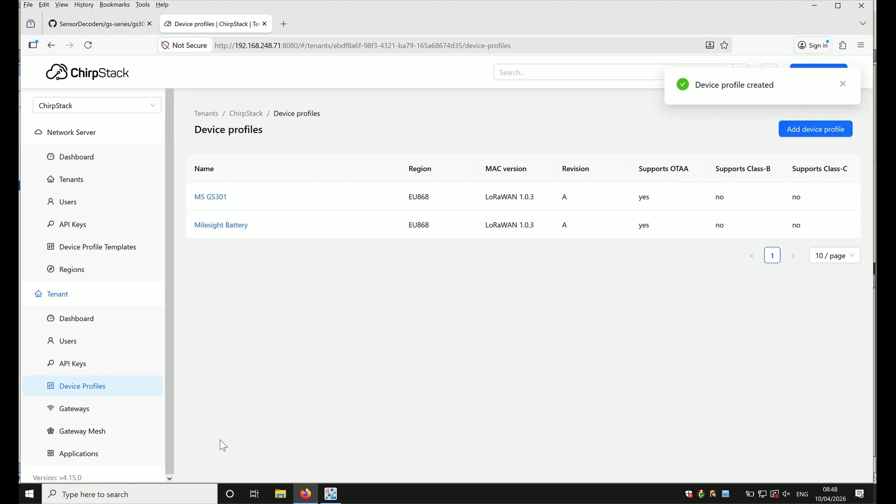
Assign the MS GS301 device profile to the MS GS301 device in the Niagara 4 application and submit the change.
click(79, 455)
click(210, 197)
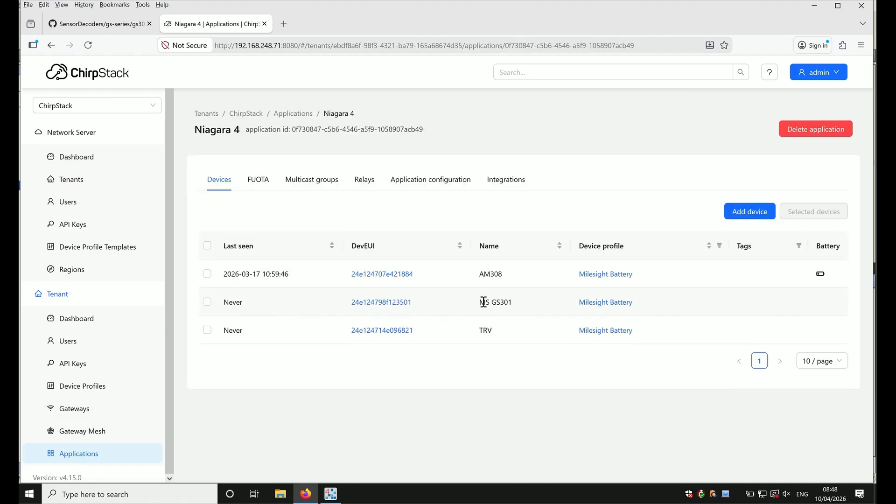
click(401, 304)
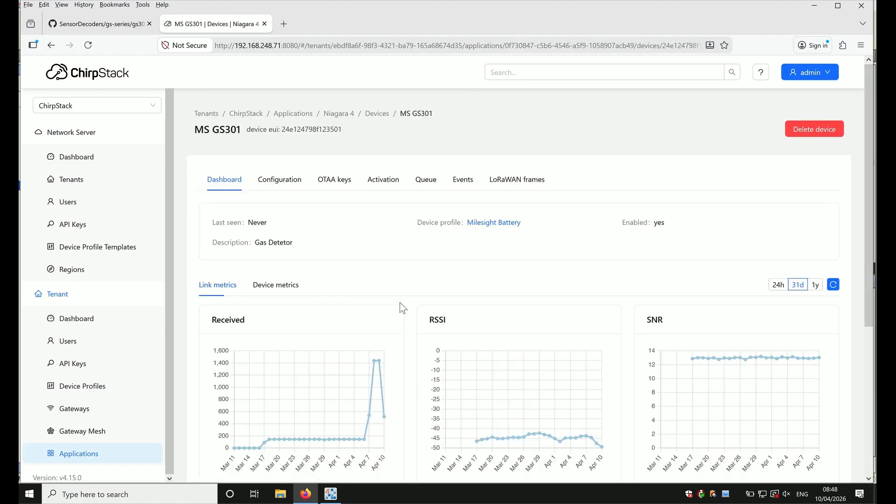
click(280, 179)
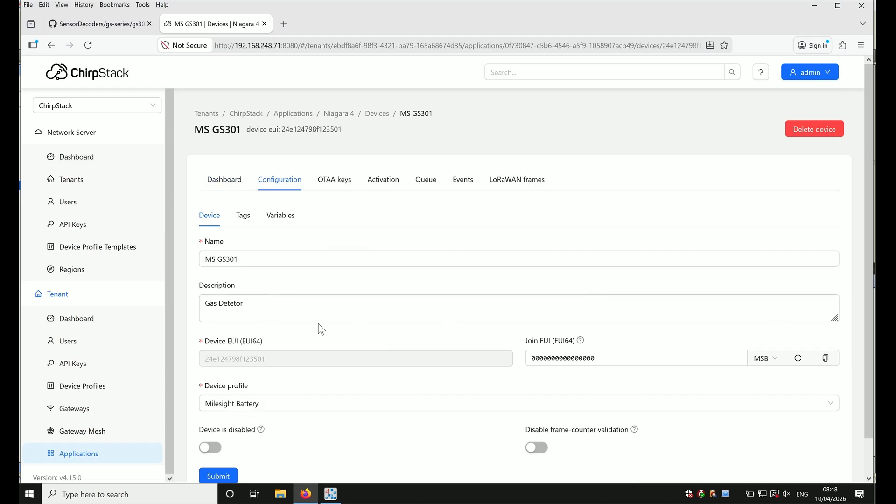
scroll(308, 324, down, 1)
click(287, 370)
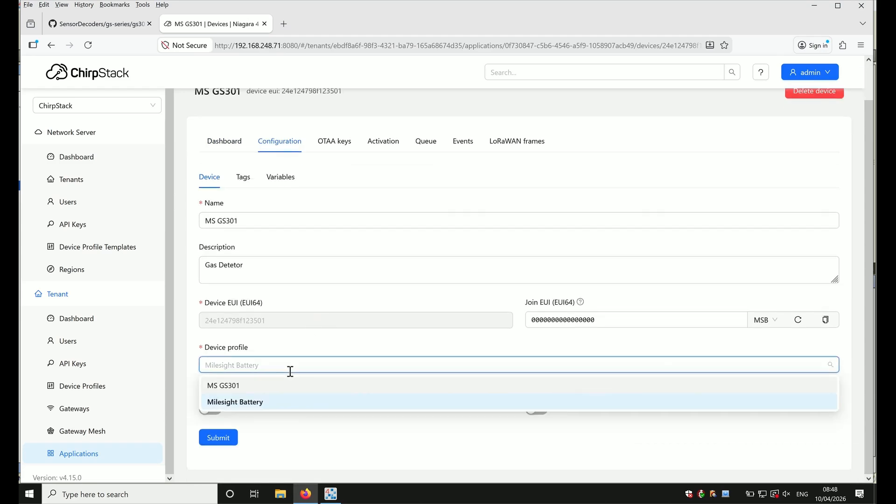
click(242, 386)
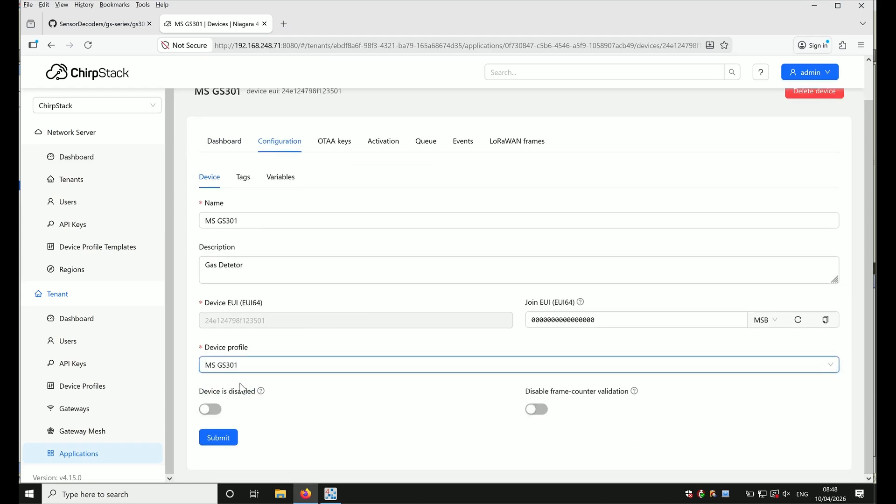
click(232, 437)
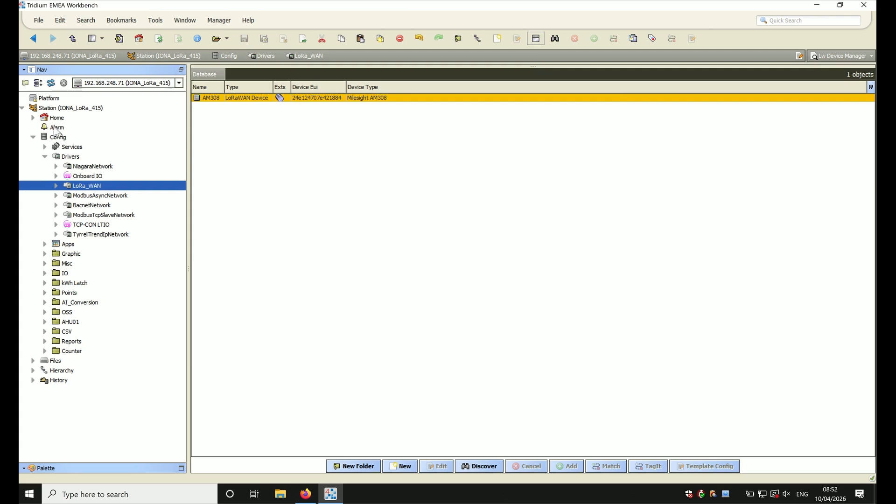
In Niagara Workbench, run a device discovery on the LoRa_WAN network.
click(58, 110)
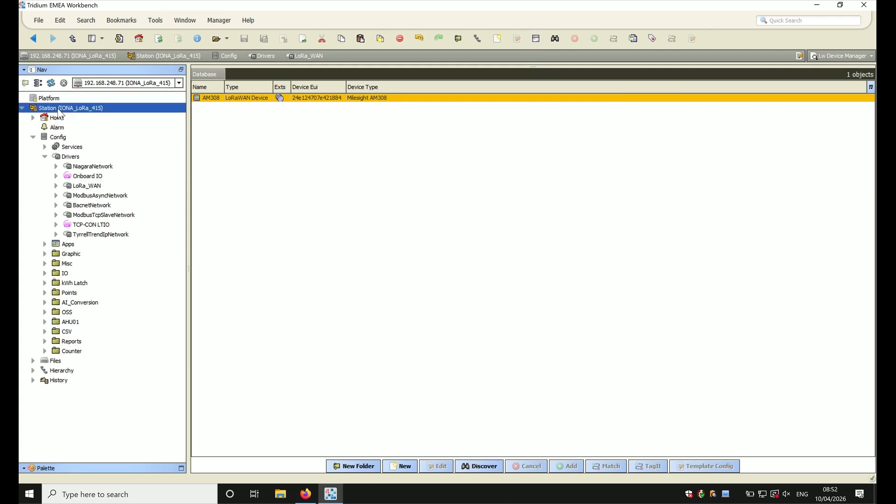
click(96, 188)
click(478, 466)
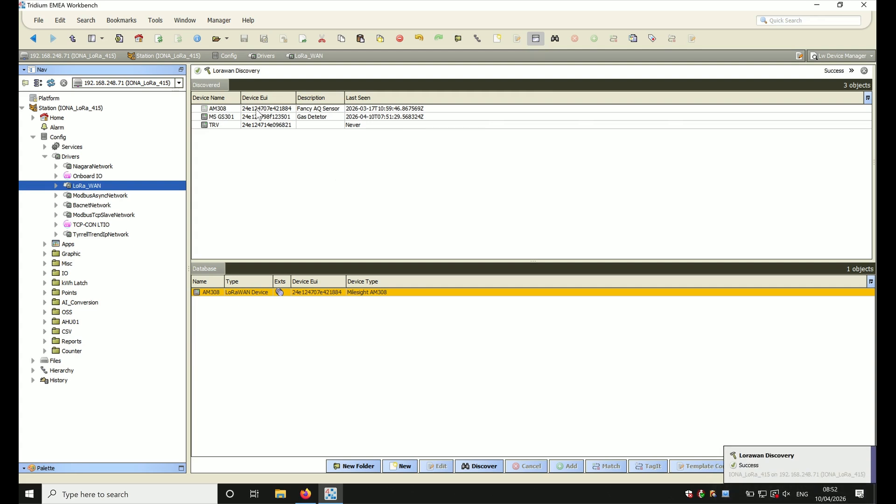
Add the discovered MS GS301 as a LoRaWAN Device of type Generic (pre-decoded JSON) and open its points.
click(293, 117)
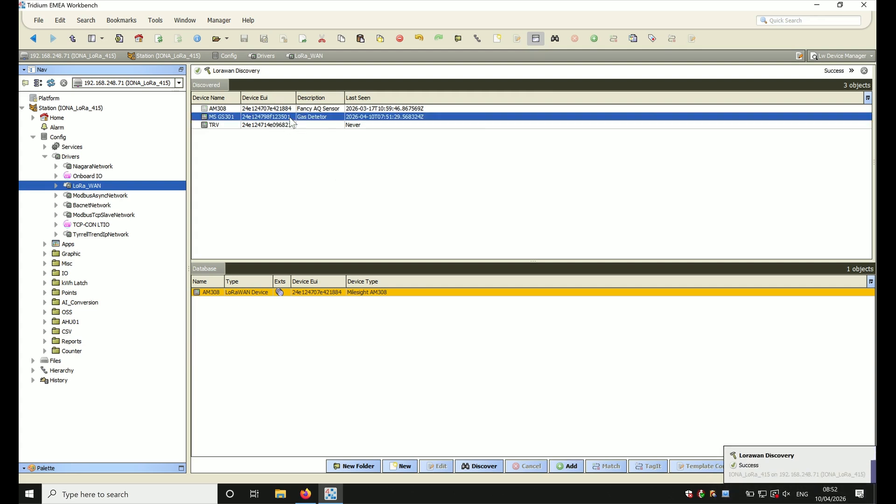
right_click(303, 122)
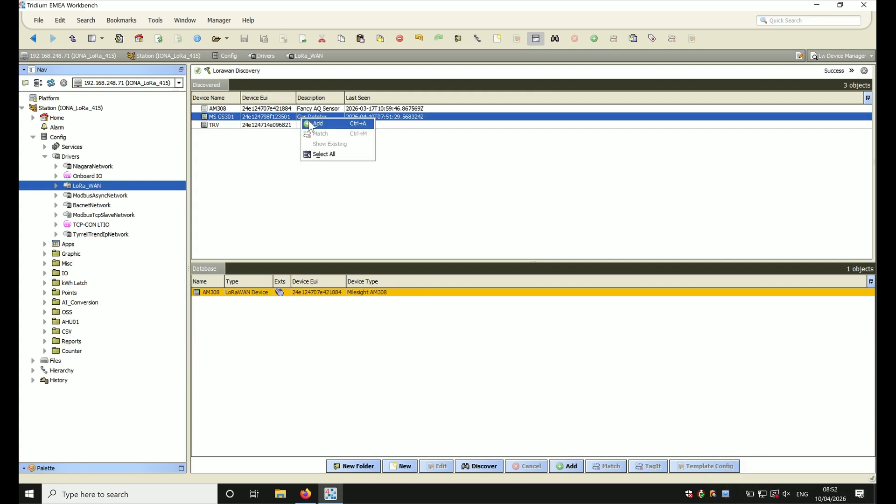
click(319, 128)
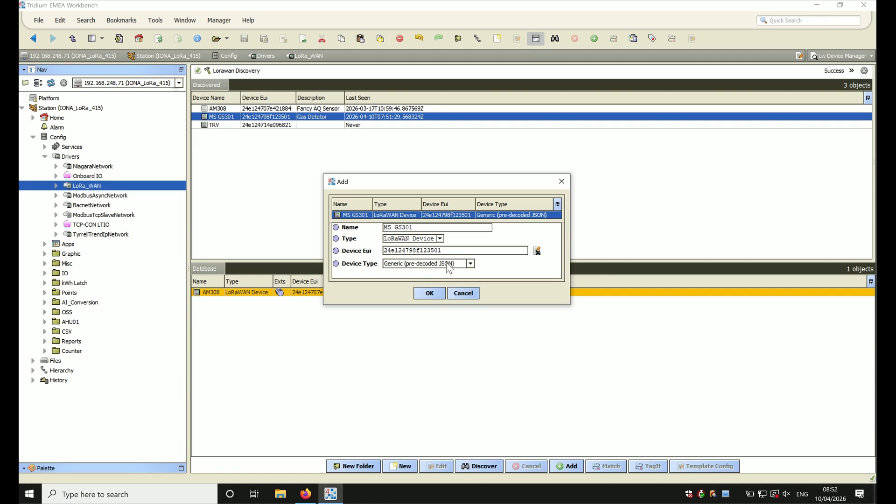
click(429, 293)
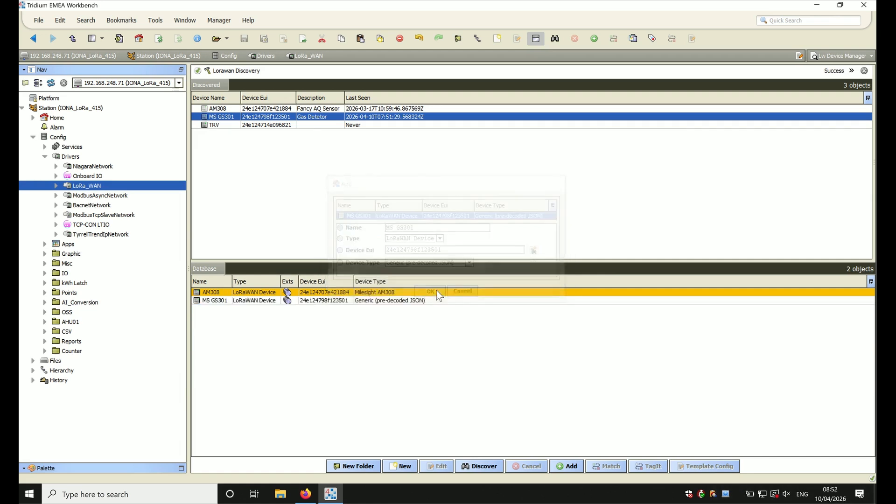
click(287, 301)
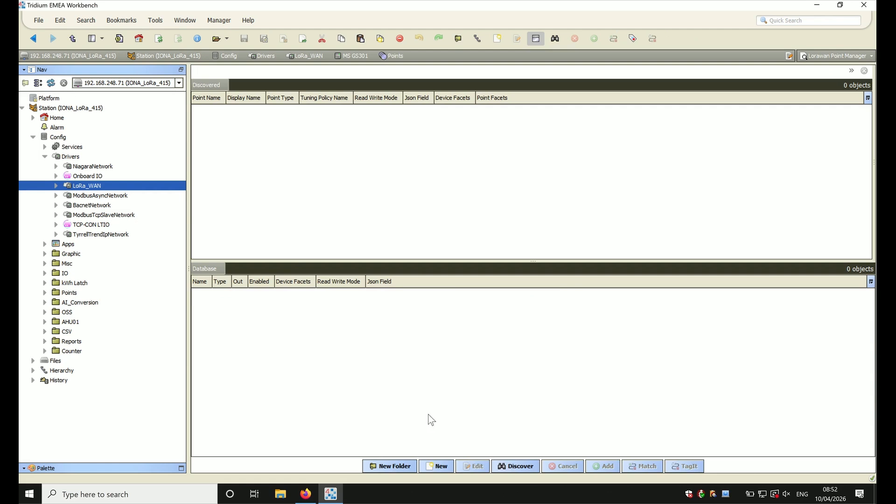
click(442, 468)
click(466, 235)
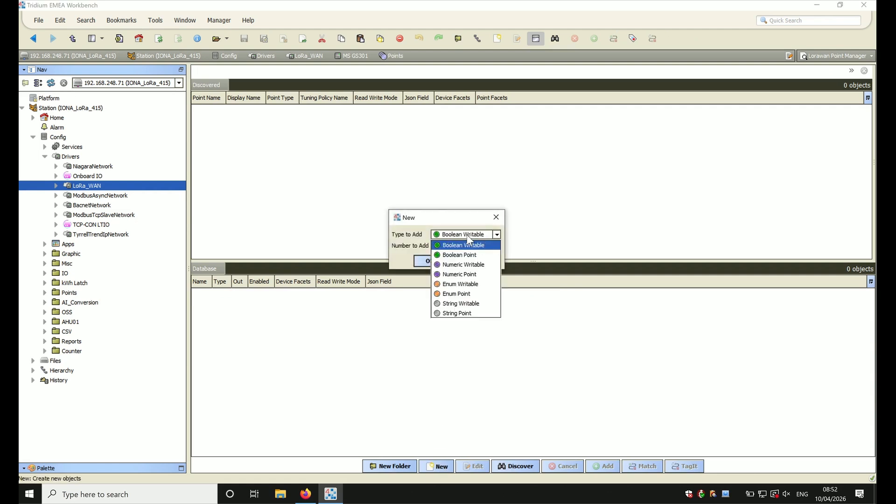
click(462, 275)
click(427, 261)
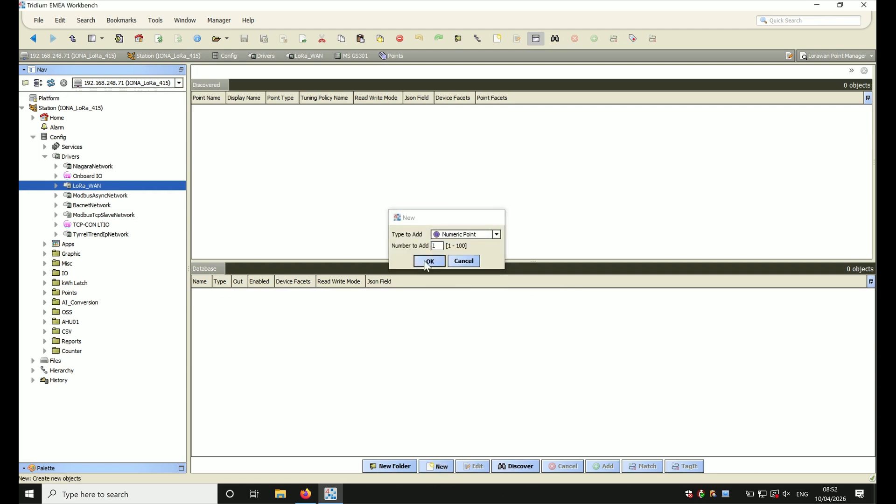
click(422, 306)
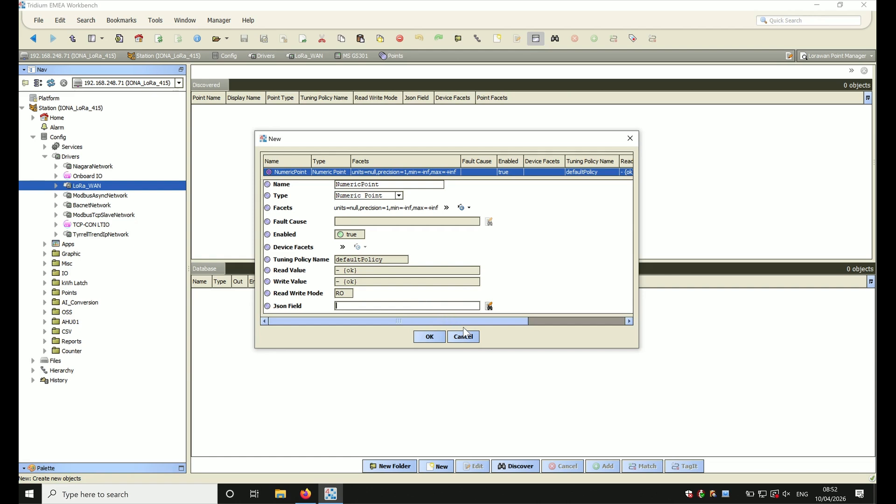
click(463, 340)
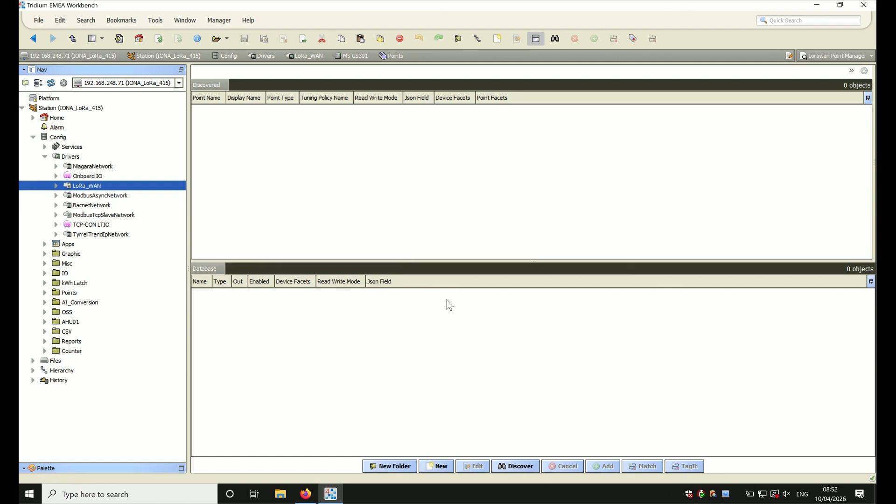
Open the MS GS301 device's property sheet in a second tab and start Learning Mode on the device.
key(ctrl+t)
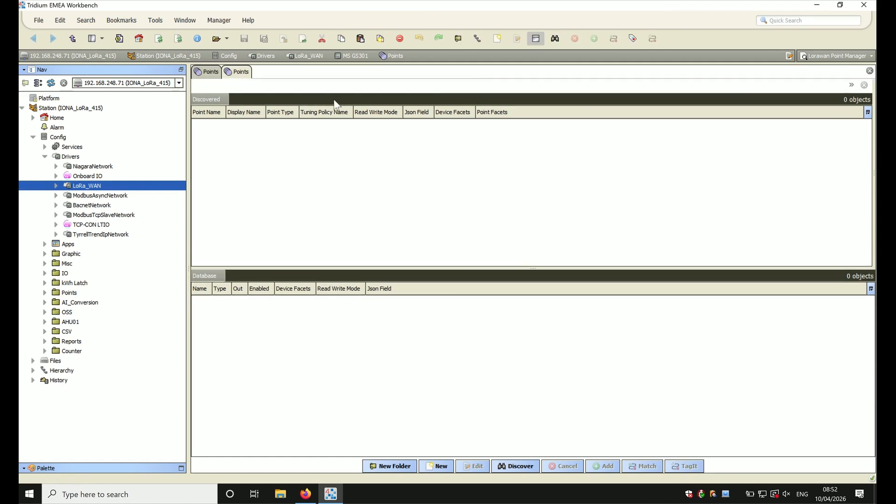
click(353, 56)
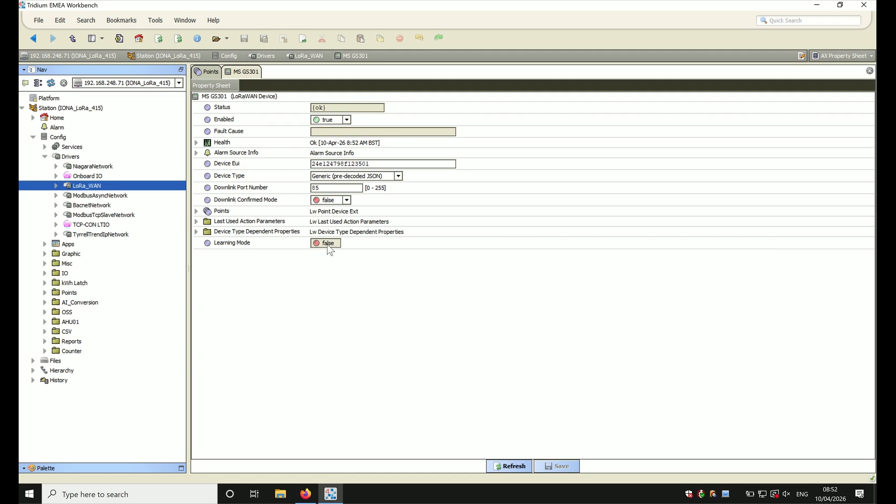
right_click(216, 99)
mouse_move(252, 113)
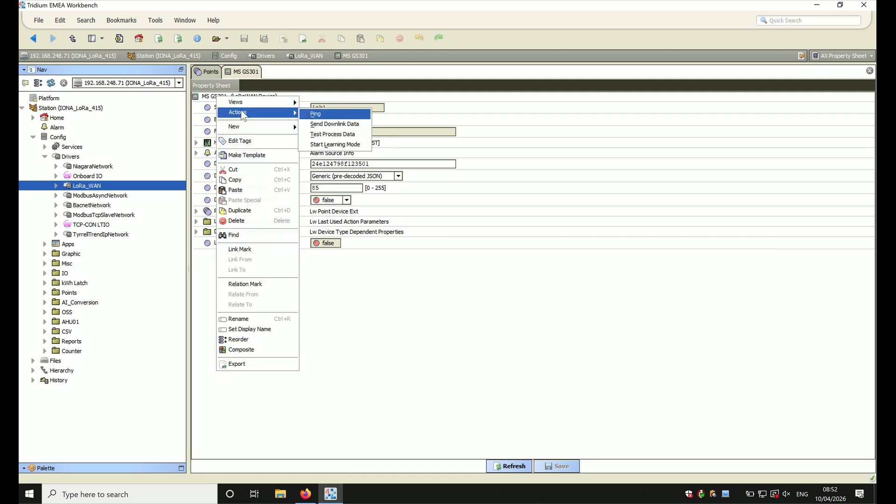
click(334, 145)
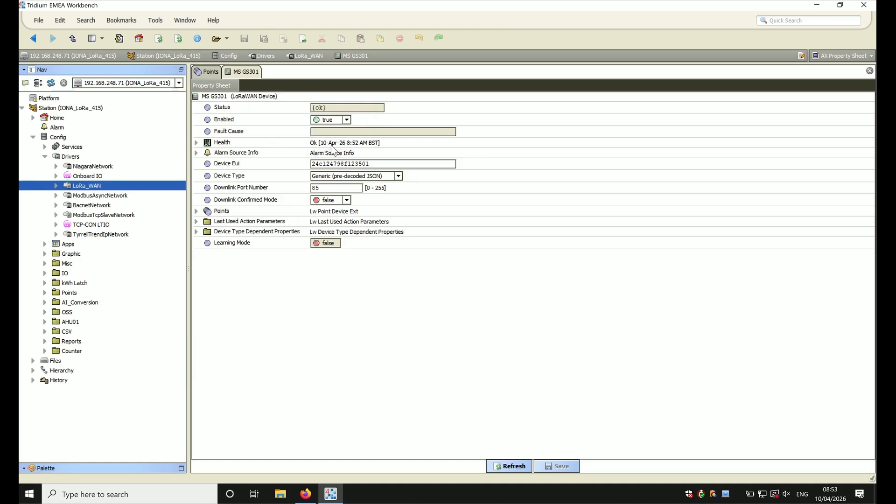
Return to the MS GS301 points list and hide the Discovered pane so that only the Database list is shown.
click(212, 72)
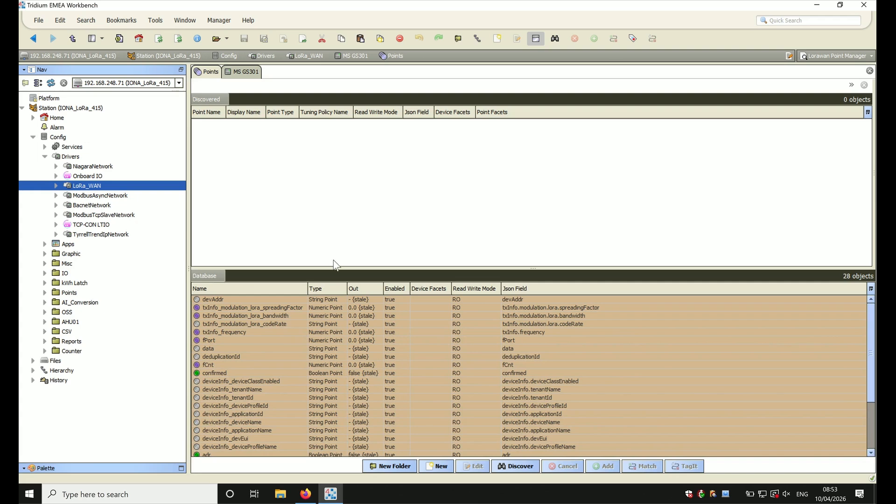
drag(333, 270, 333, 262)
click(535, 39)
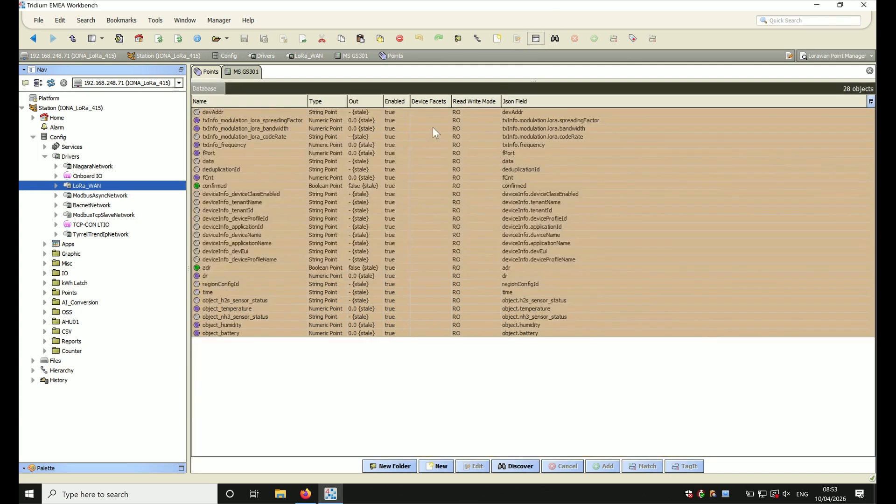
Examine the names, types and JSON fields of the learned points, including the txInfo and object entries.
click(319, 115)
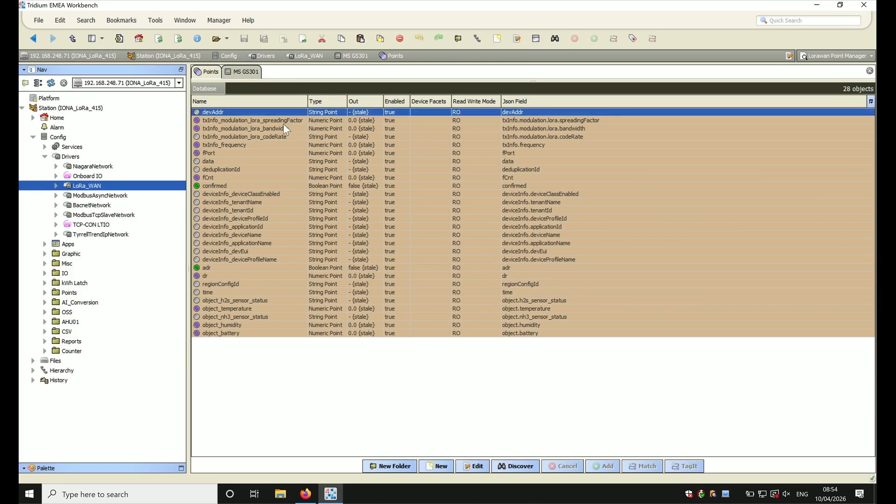
click(251, 133)
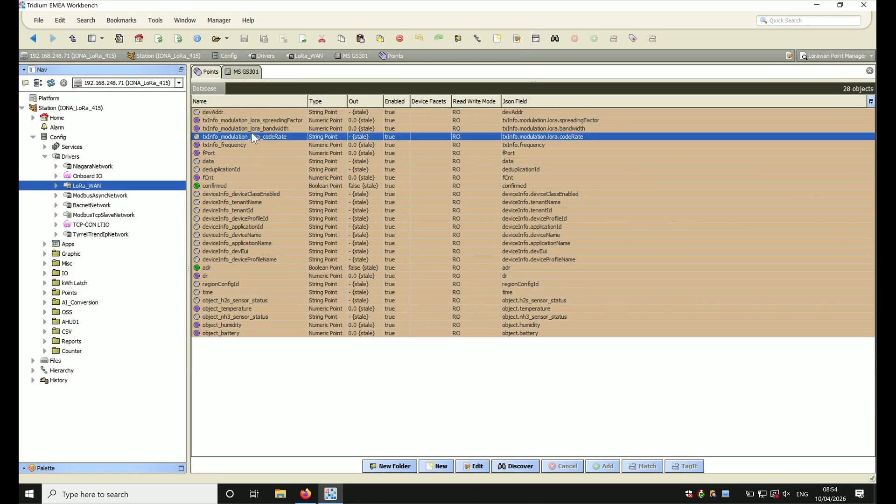
click(258, 130)
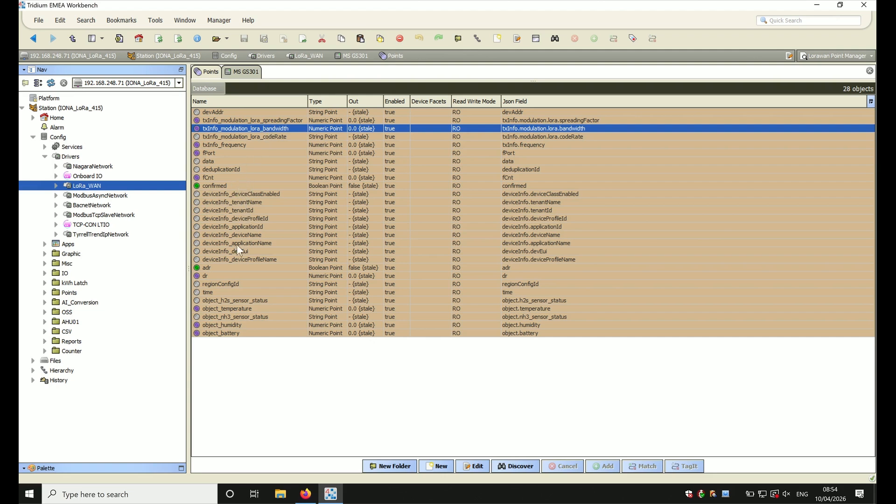
click(235, 301)
click(235, 308)
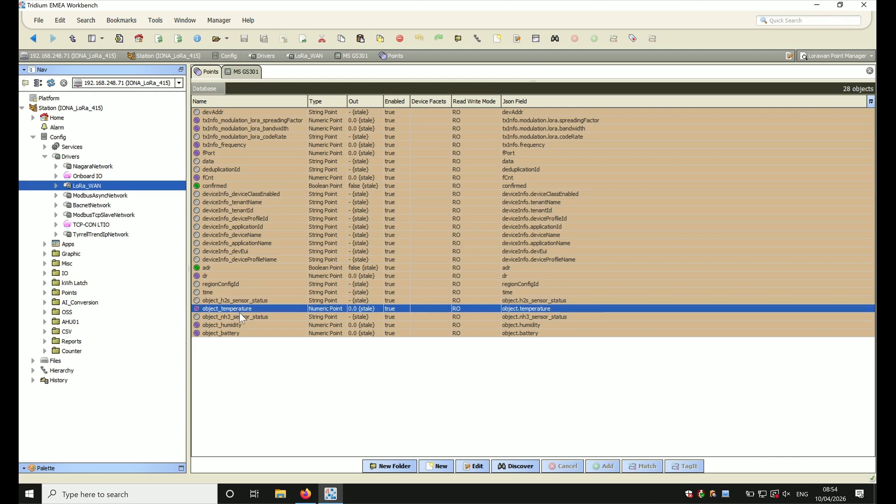
click(534, 324)
click(535, 332)
click(530, 293)
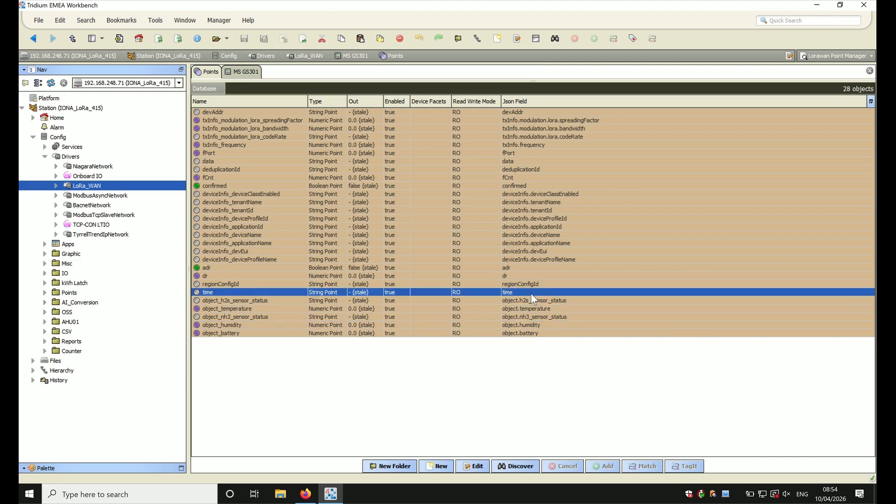
Delete the learned points from devAddr through object_h2s_sensor_status from the MS GS301 database.
click(527, 301)
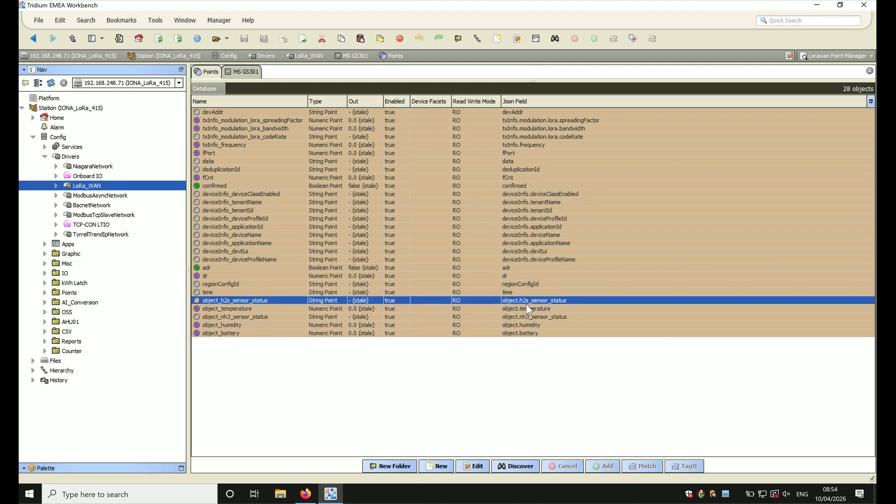
shift+click(452, 111)
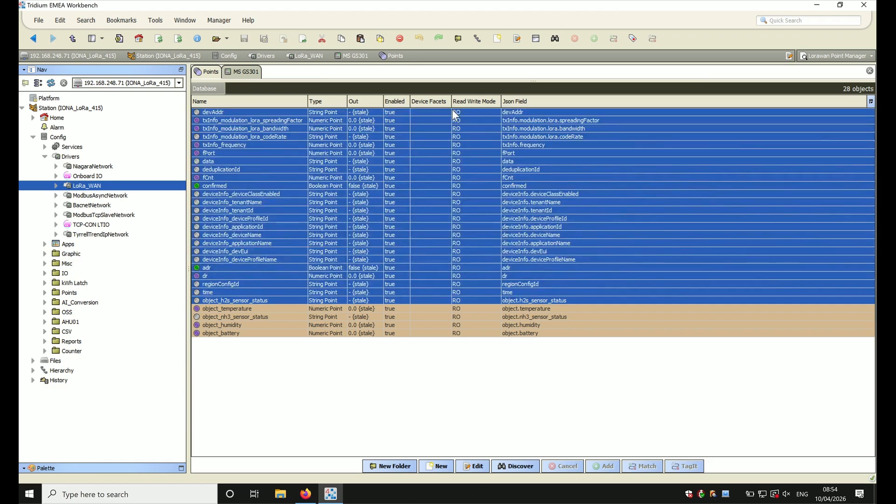
key(Delete)
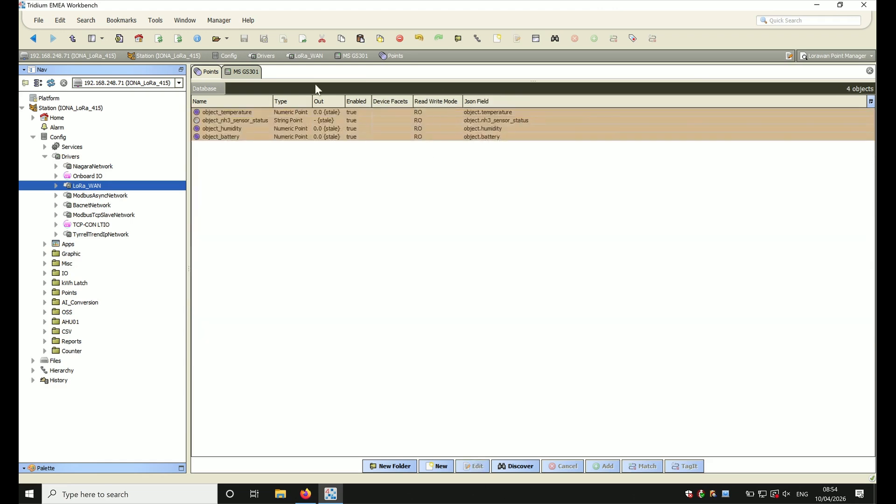
Check the device's Learning Mode state, widen the Out column of the points list and review the remaining points' live values.
click(250, 71)
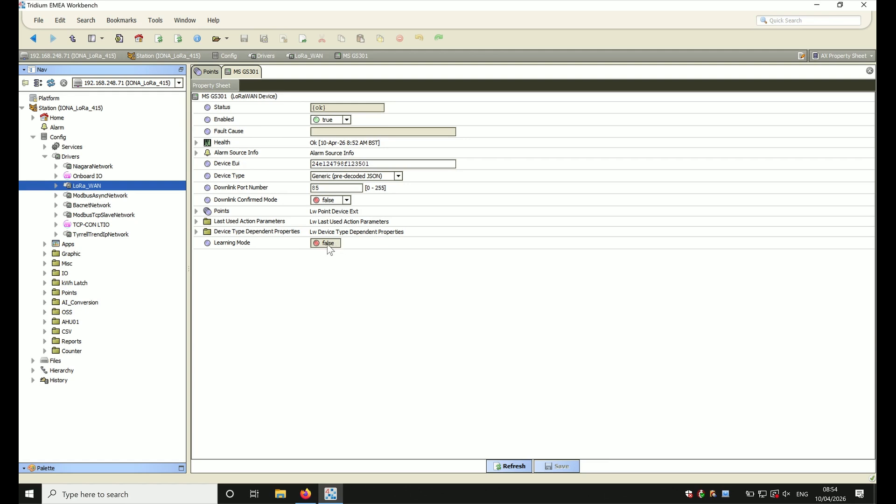
click(217, 73)
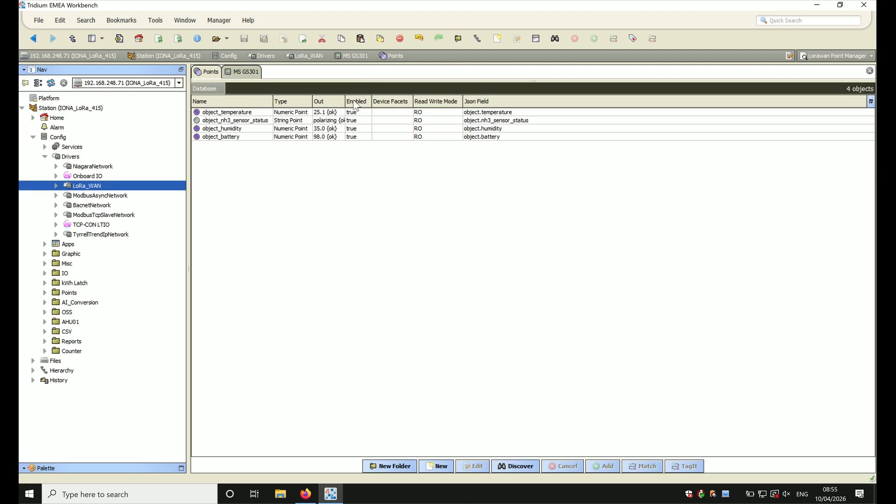
drag(346, 101, 447, 103)
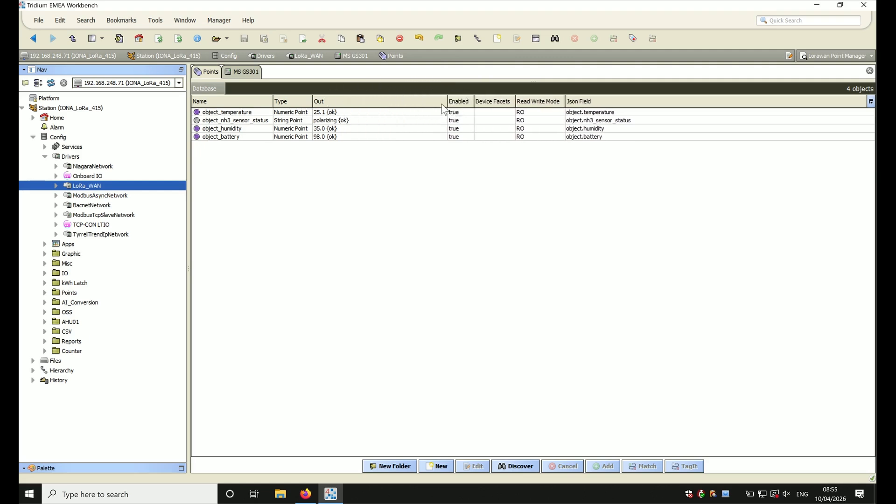
click(334, 113)
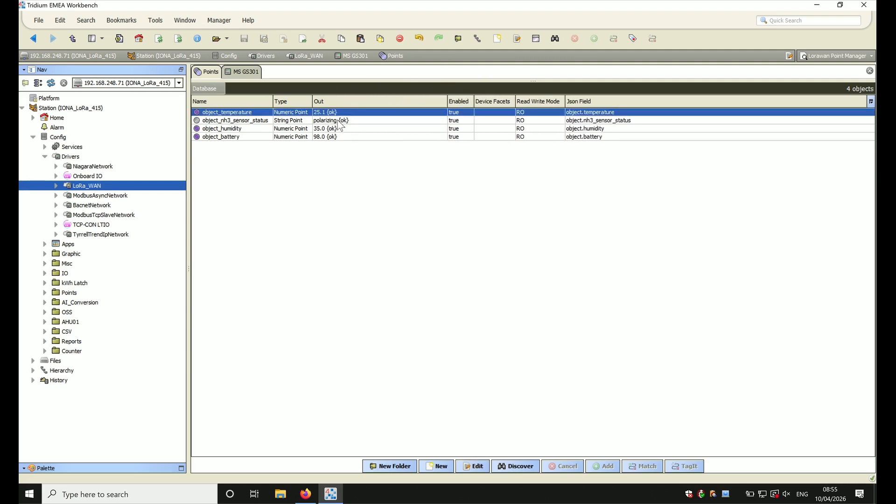
click(340, 129)
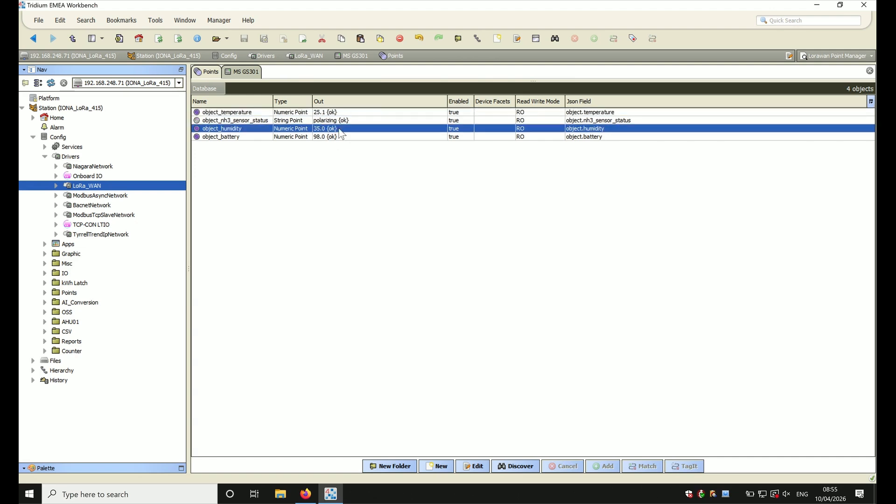
click(338, 136)
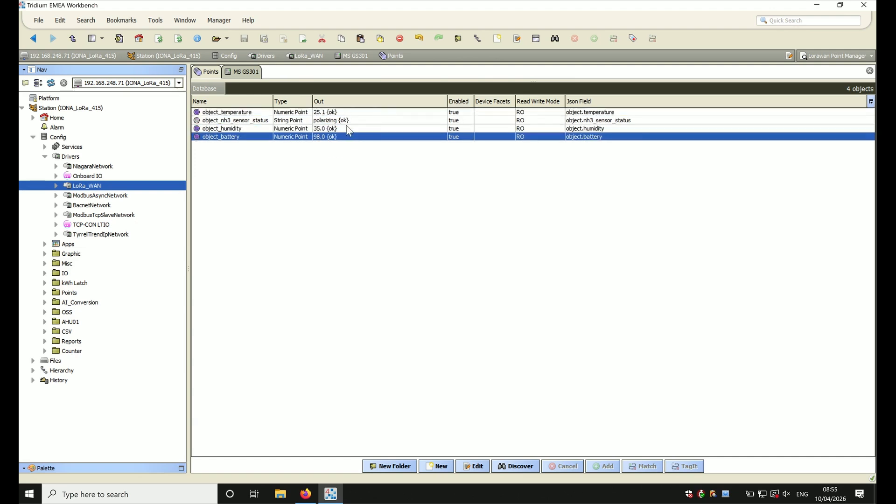
click(347, 129)
click(349, 120)
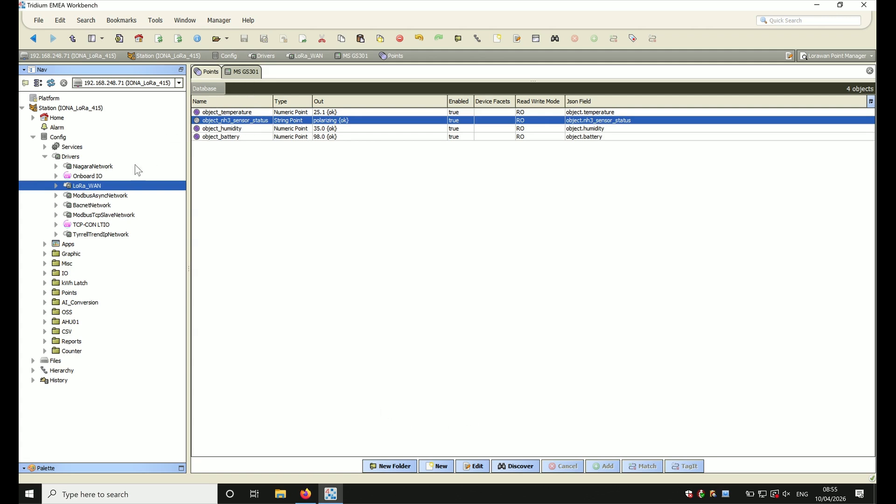
Expand LoRa_WAN in the station tree and start Learning Mode again on the MS GS301 device.
click(56, 186)
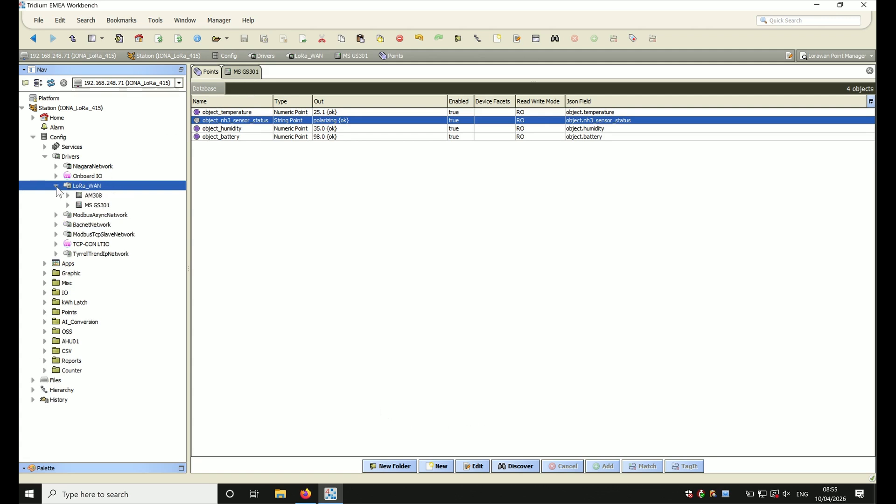
click(101, 207)
right_click(101, 207)
mouse_move(136, 196)
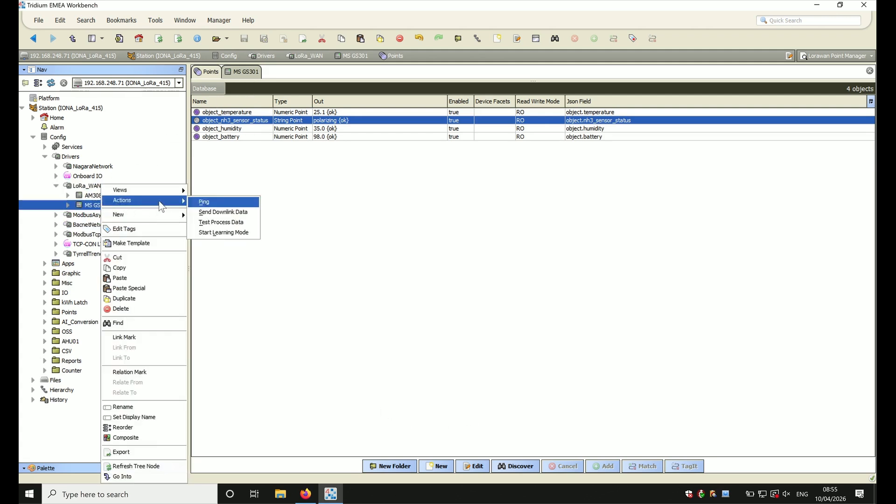
click(216, 236)
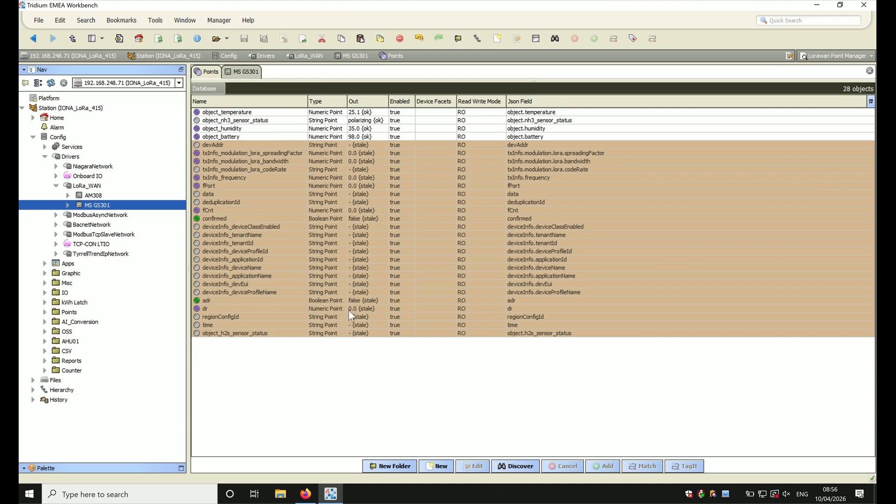
Delete the relearned stale points from devAddr to object_h2s_sensor_status, keeping the temperature, NH3 status, humidity and battery points.
click(373, 331)
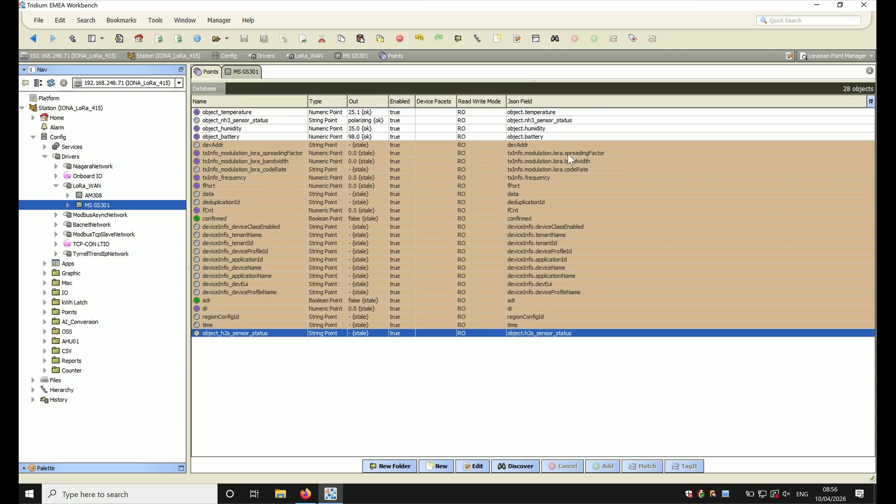
shift+click(579, 144)
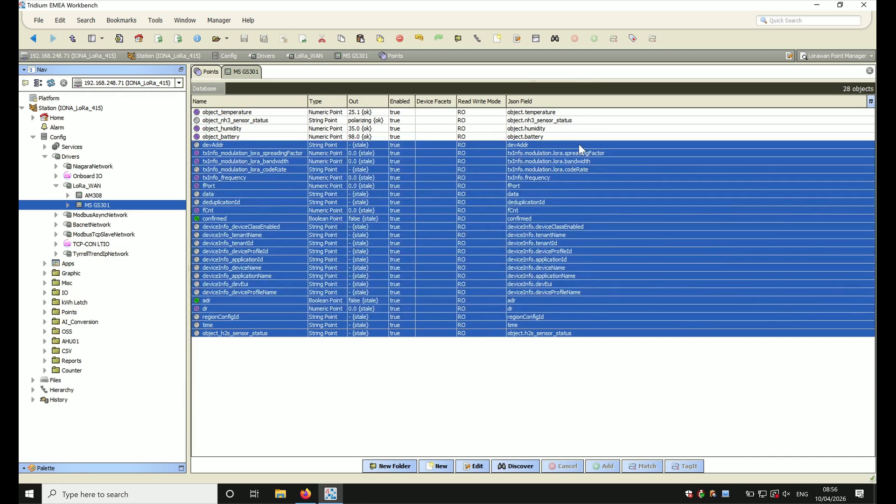
key(Delete)
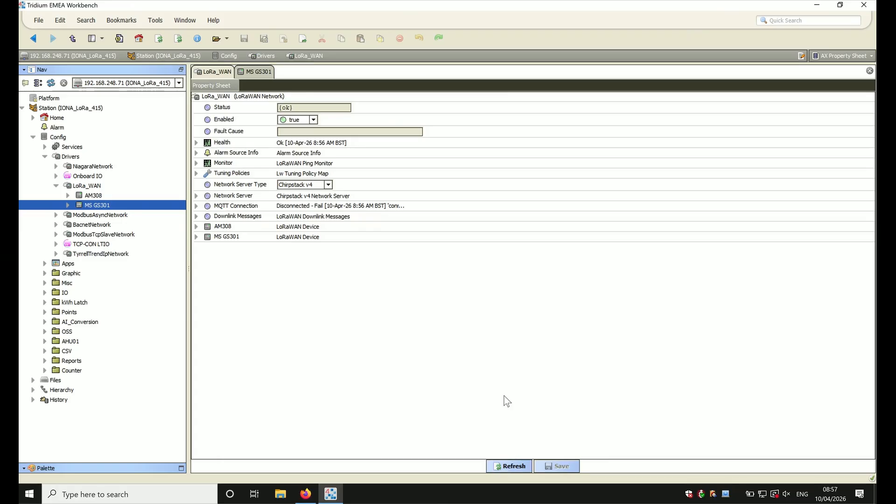
View the available Network Server Type options in the LoRa_WAN network's property sheet without changing the selection.
click(328, 185)
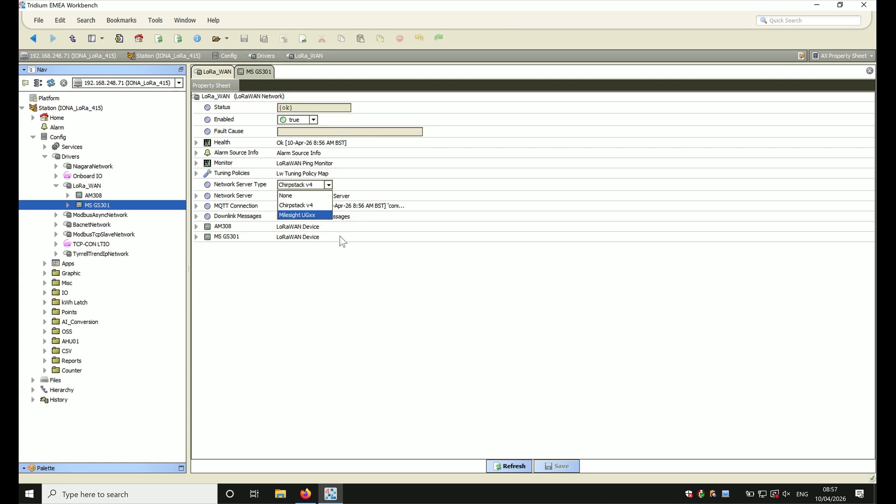
click(369, 317)
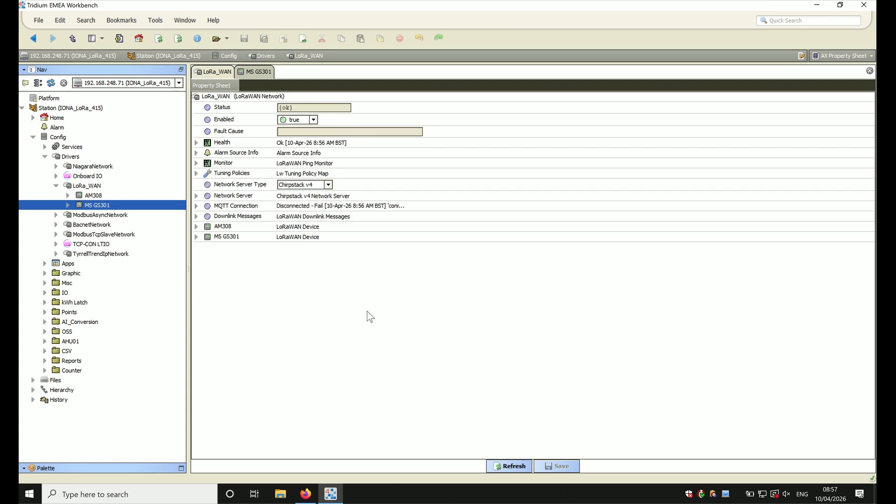